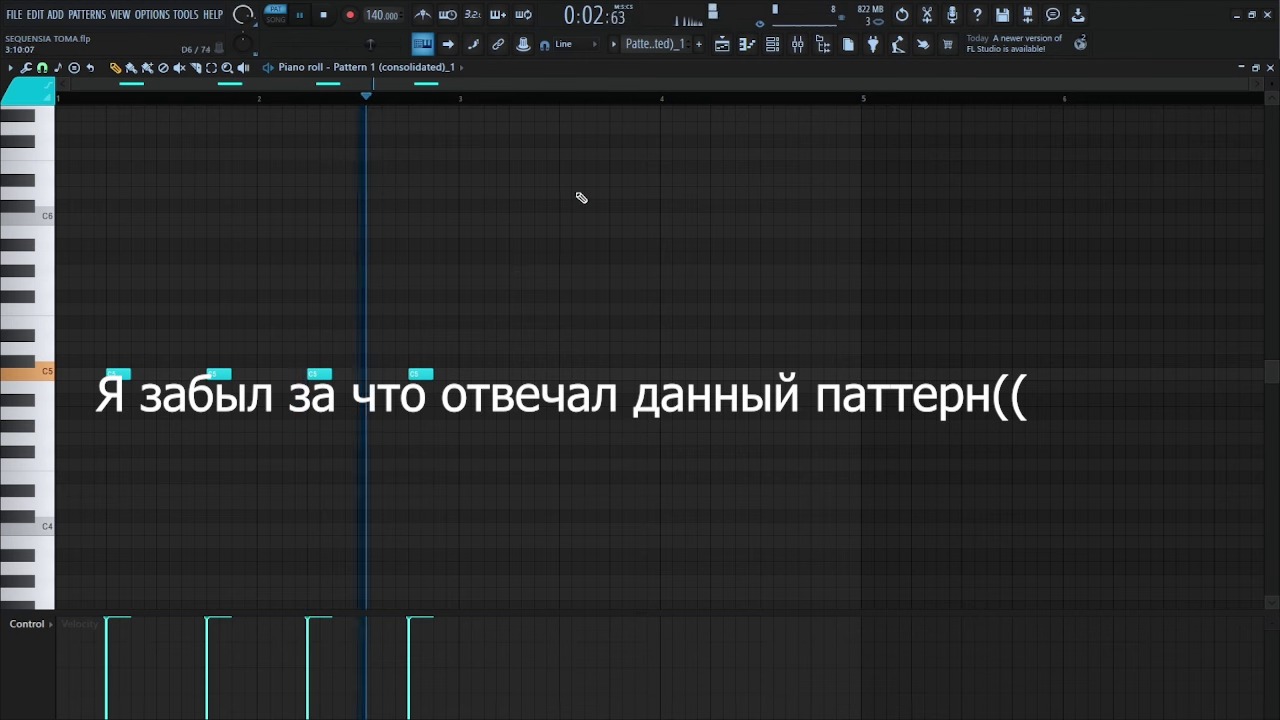
Step: Play back Pattern 8 in the piano roll to hear its four kick notes
key(space)
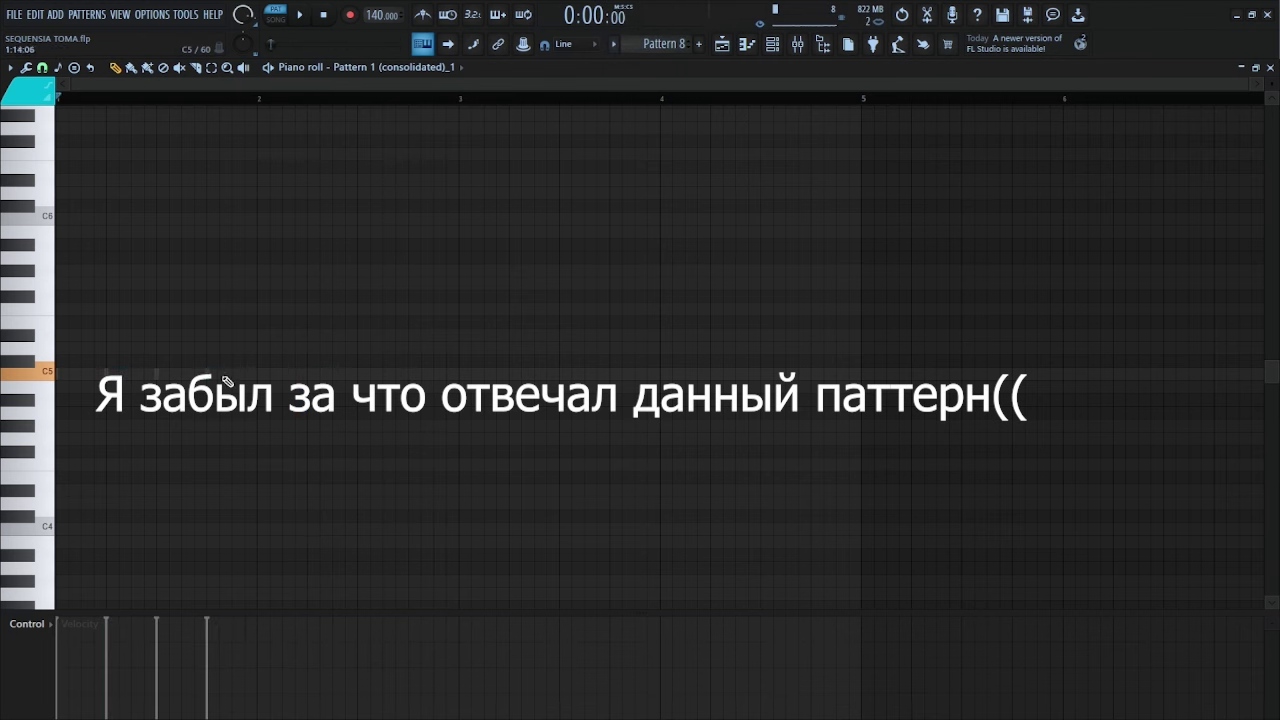
key(space)
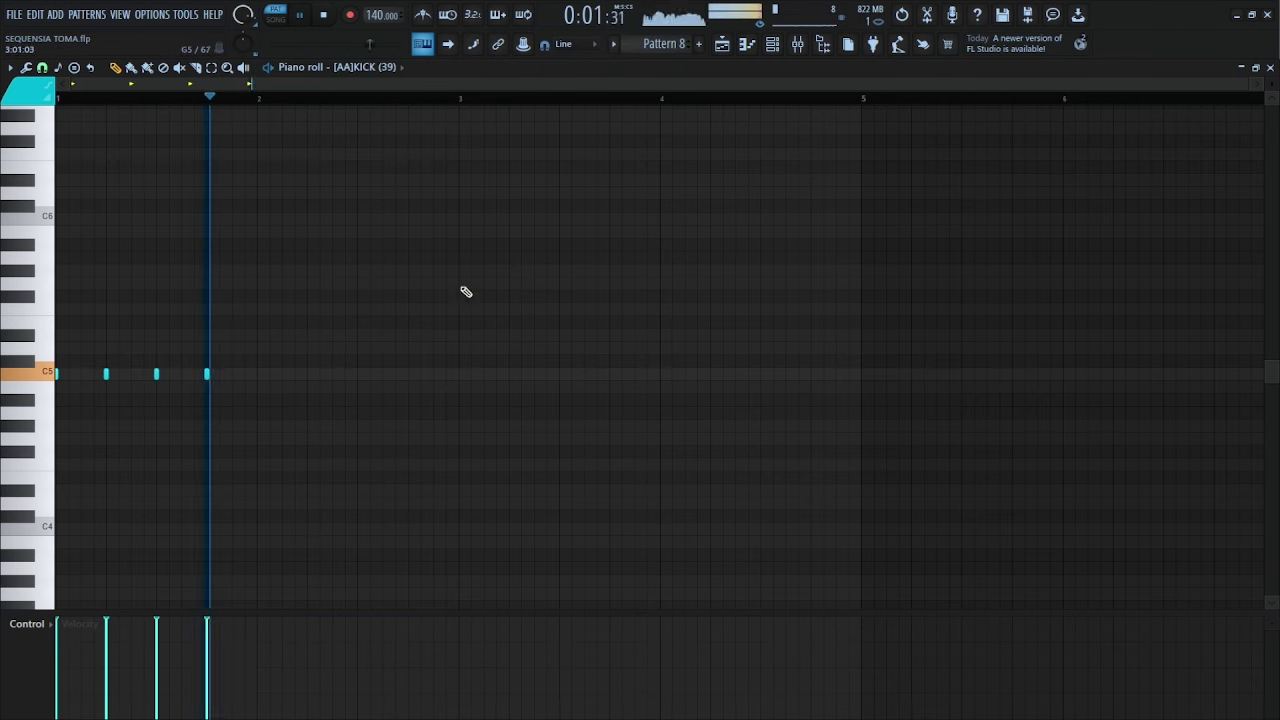
key(space)
Step: Switch to Pattern 9 and play back its C5 note sequence
key(KP_Add)
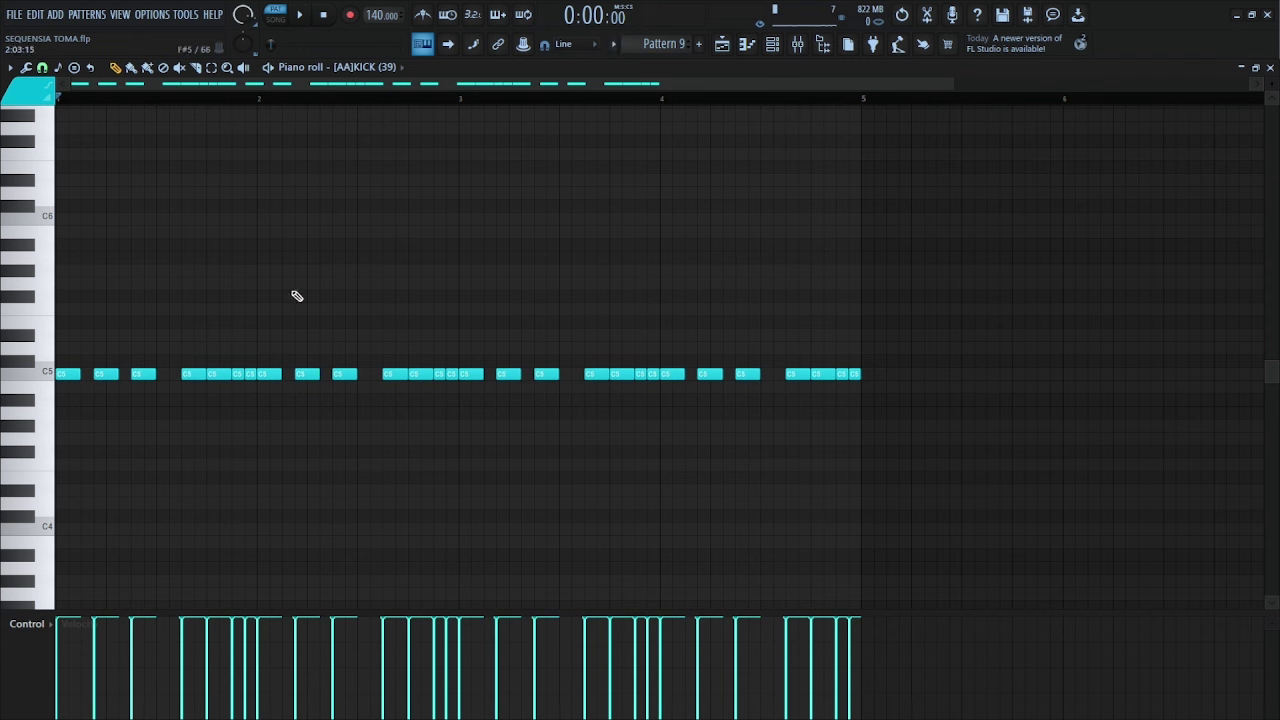
key(space)
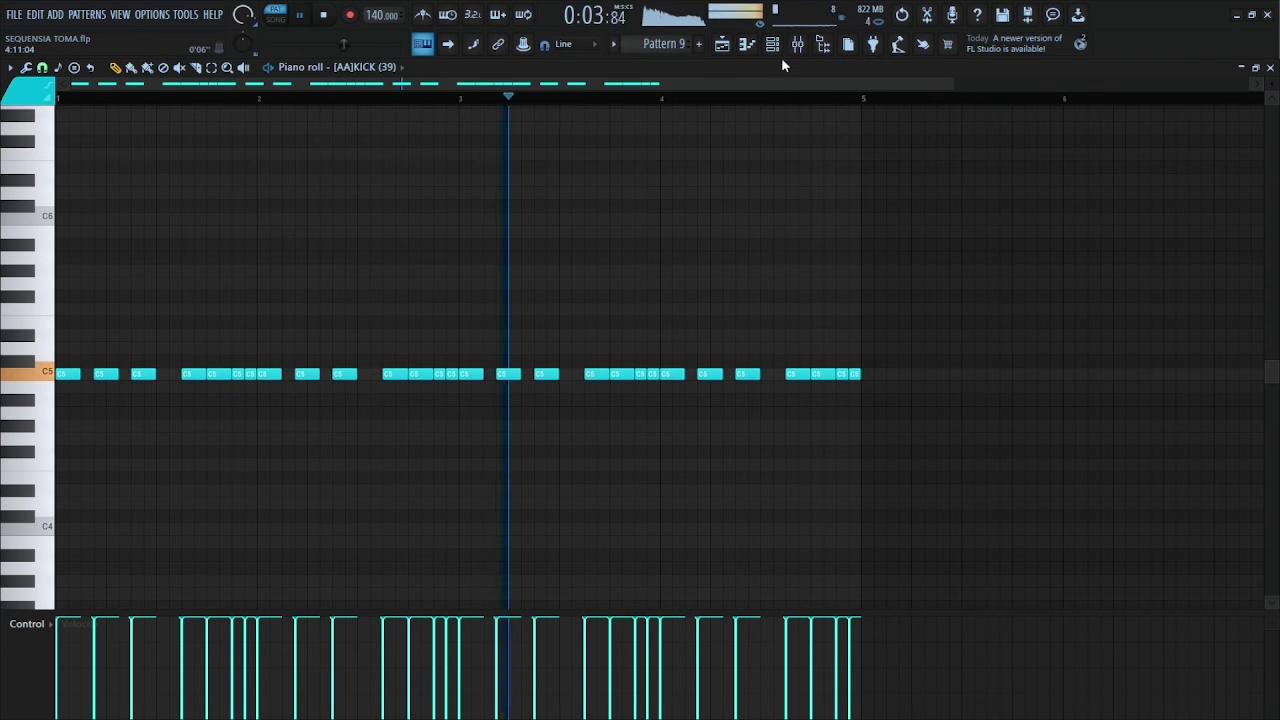
key(F6)
key(F6)
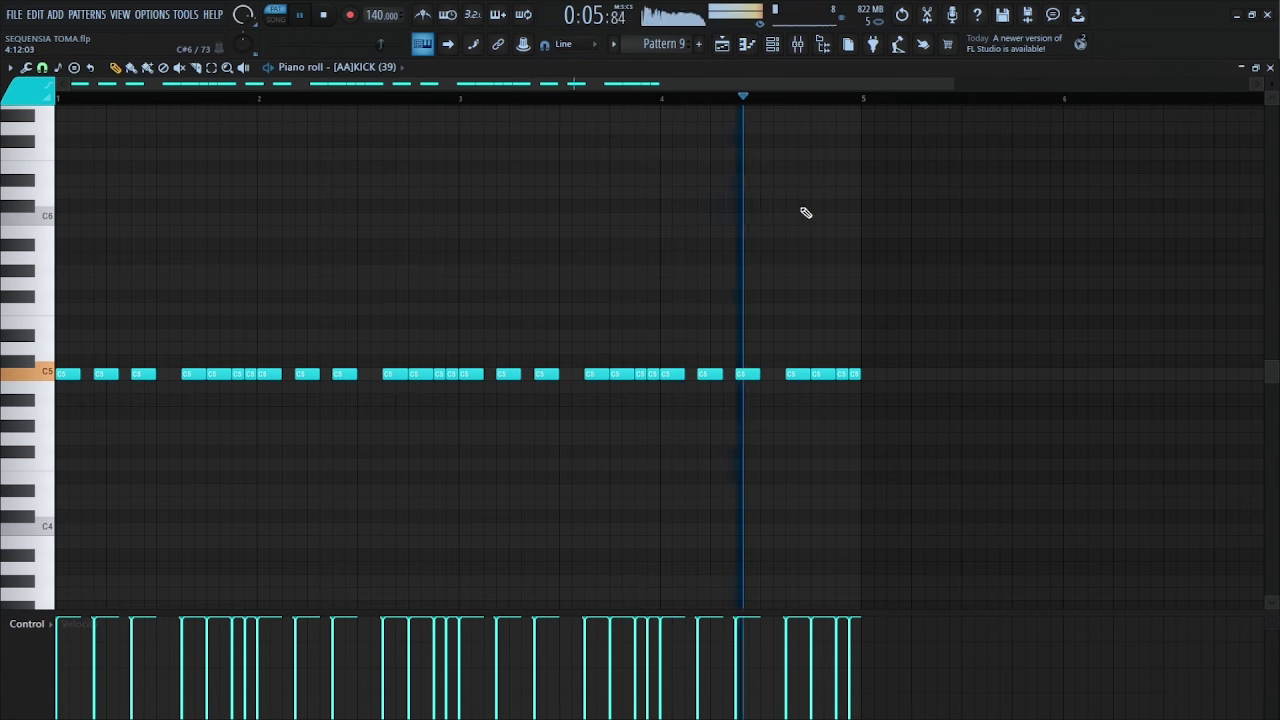
key(space)
Step: Open the playlist, solo Track 4 and play the arrangement from bar 1
click(721, 45)
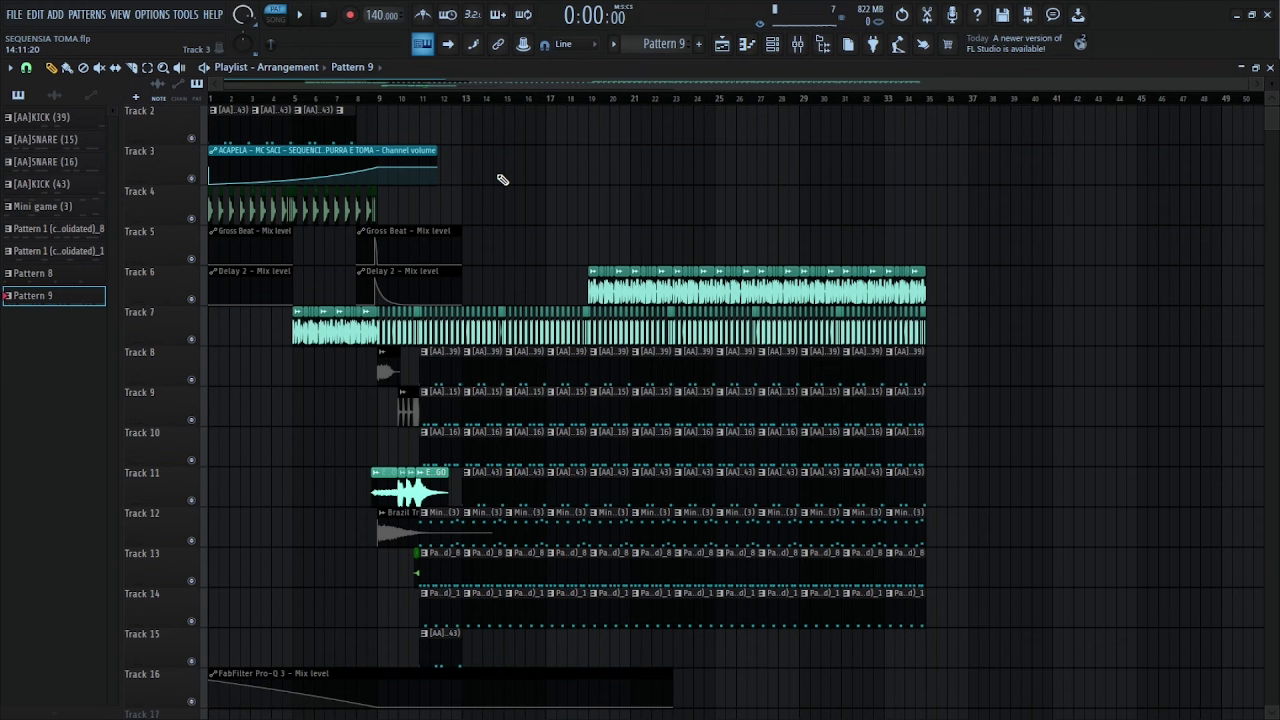
scroll(503, 180, up, 6)
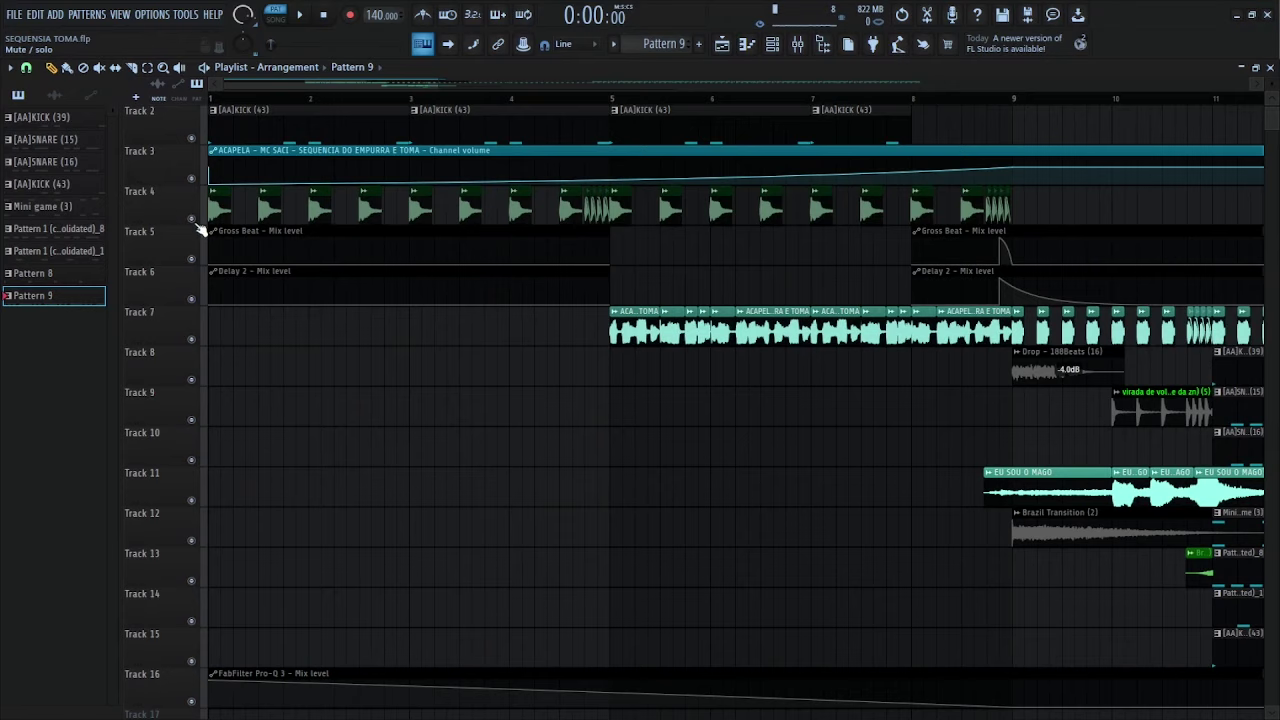
right_click(195, 220)
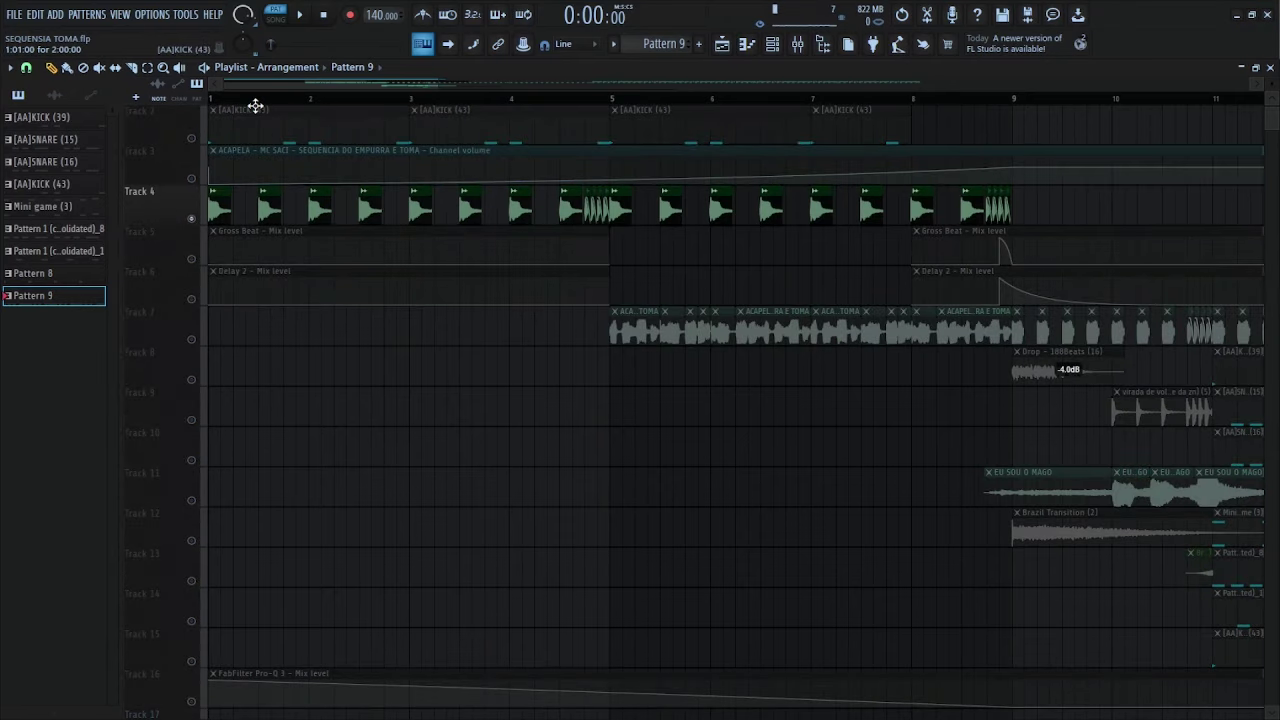
click(255, 106)
key(space)
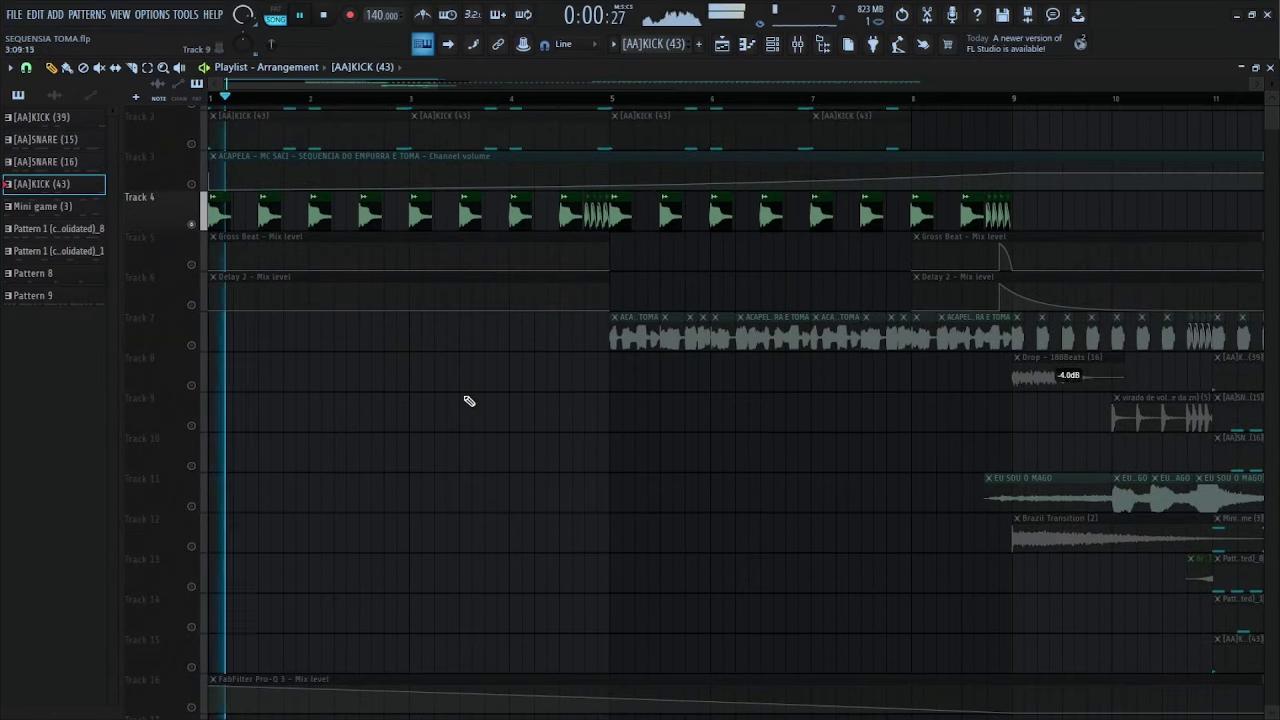
Step: Inspect the [BRF] Vocal (245) clip's channel settings and its ValhallaPlate reverb on mixer Insert 16
double_click(559, 221)
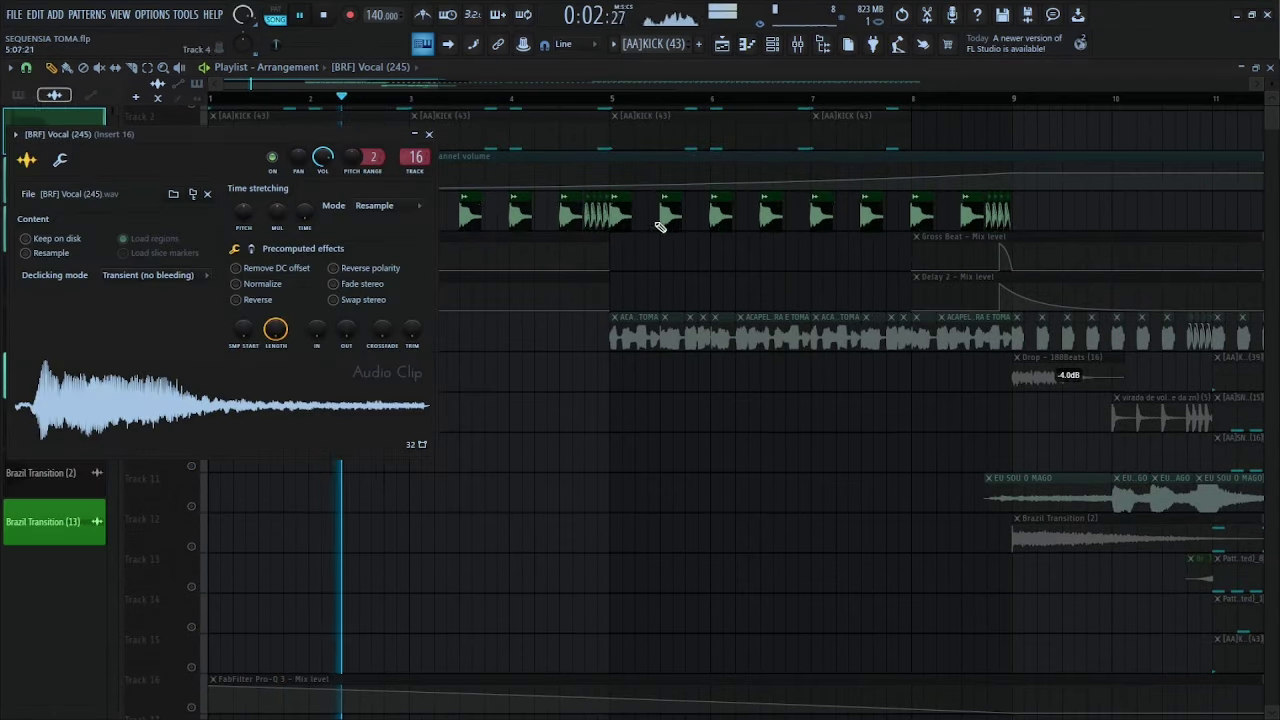
key(space)
click(797, 44)
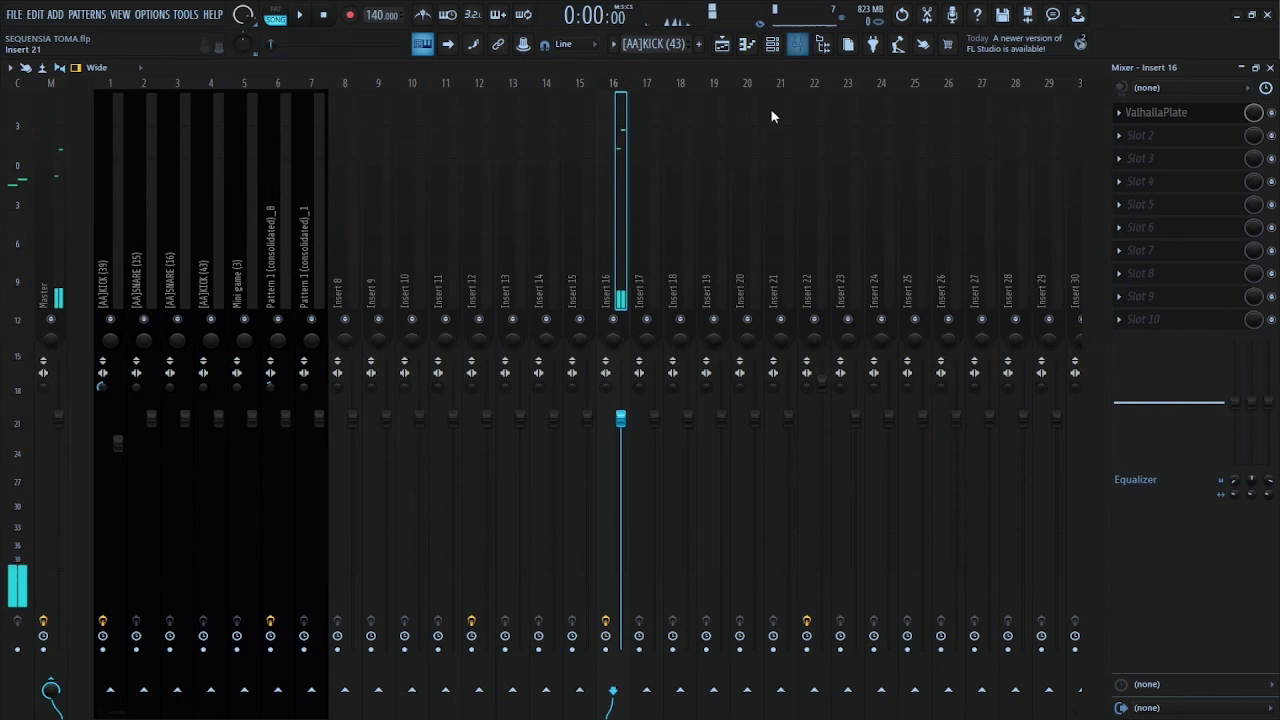
click(1182, 118)
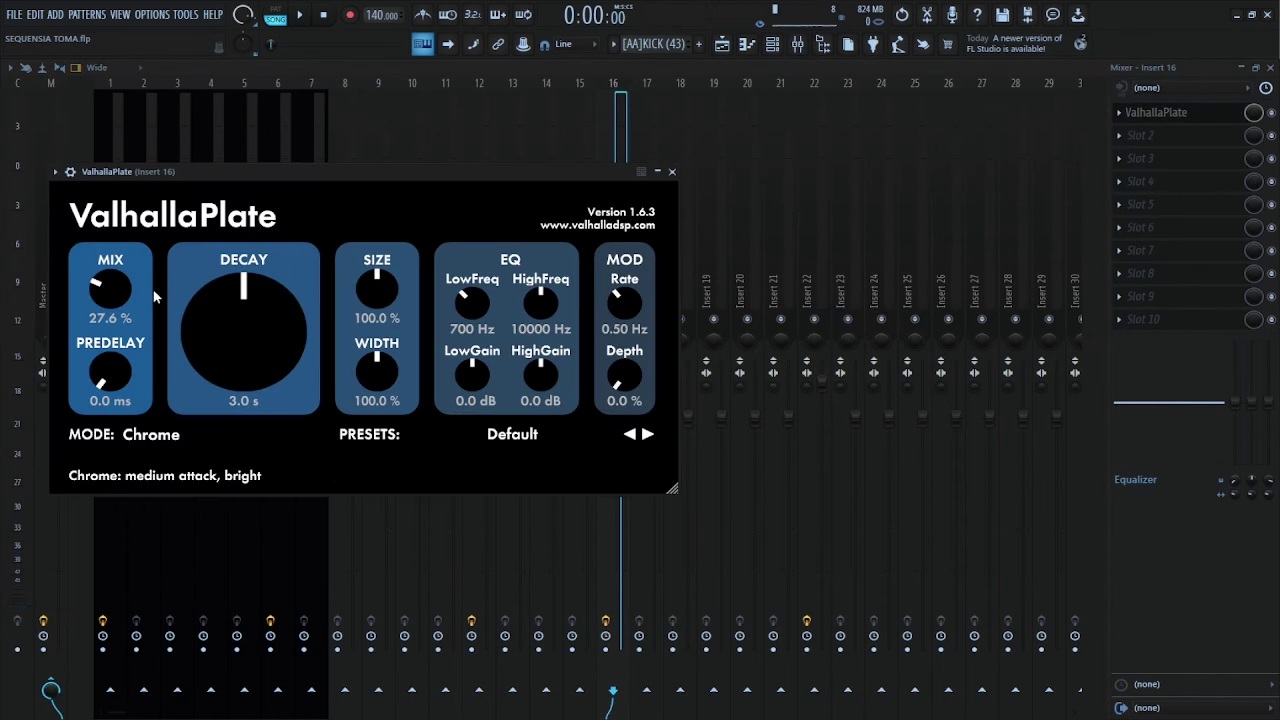
Step: Return to the playlist and play the soloed [BRF] Vocal (245) clips on Track 4 before bar 5
click(722, 44)
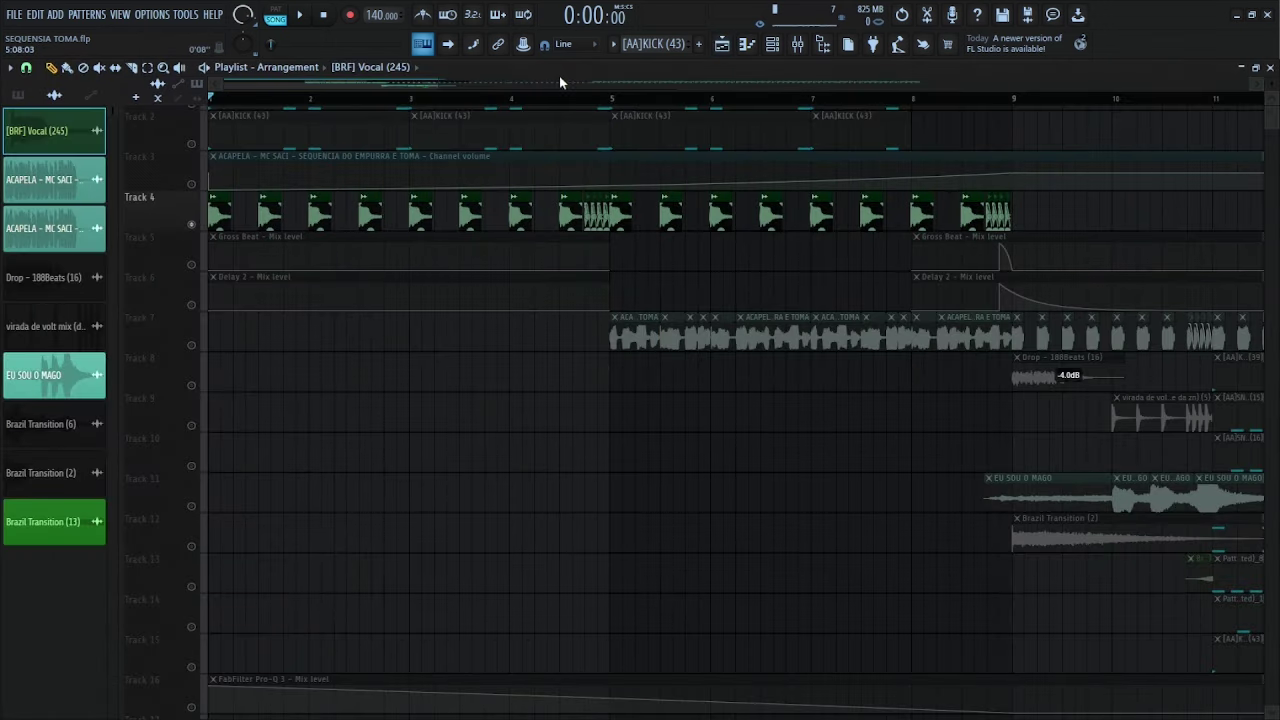
drag(559, 94, 457, 100)
key(space)
key(space)
scroll(666, 100, down, 6)
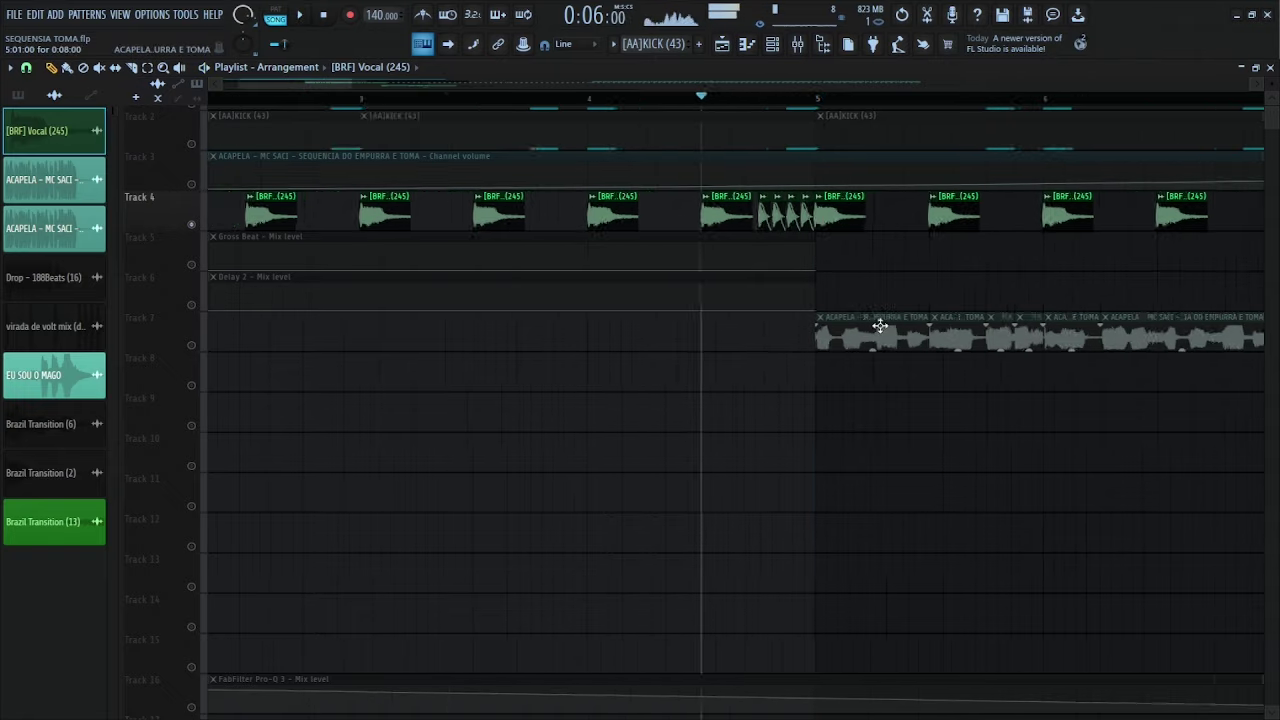
Step: Solo Track 7 and play the acapella vocal from bar 5
click(200, 348)
click(521, 95)
key(space)
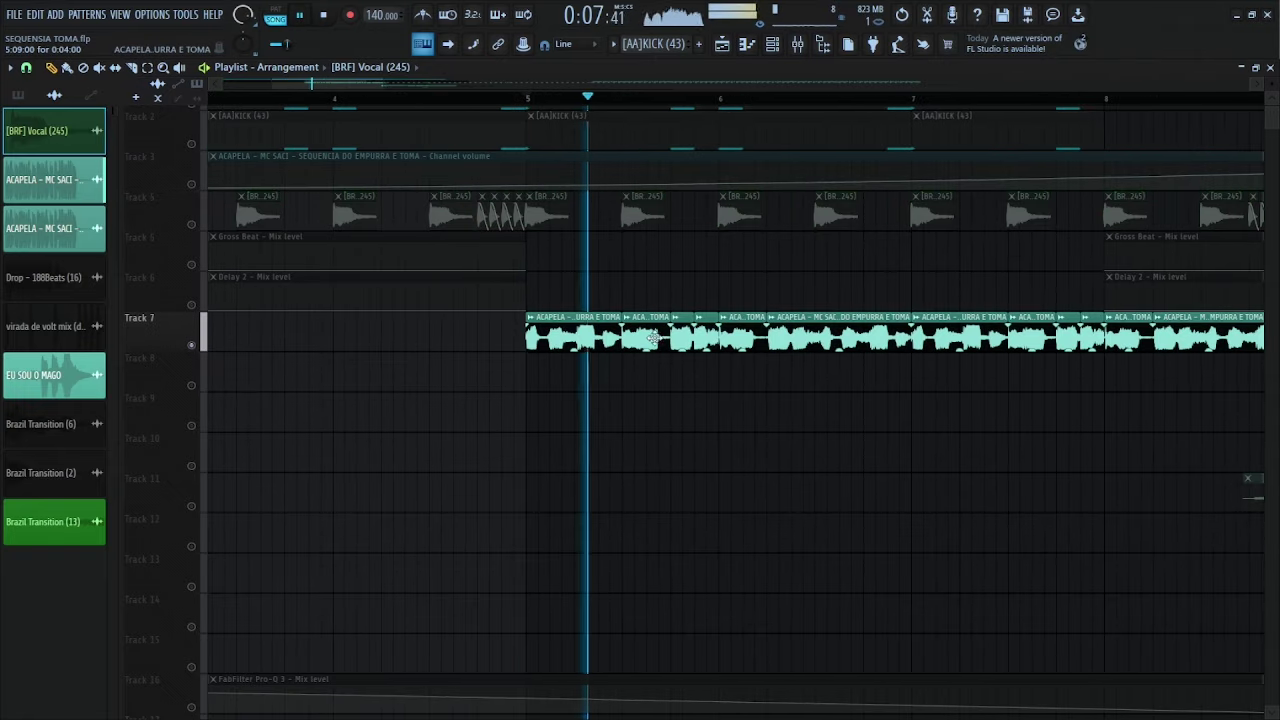
Step: Inspect the acapella clip's channel settings and its ValhallaPlate reverb on mixer Insert 12
double_click(770, 338)
key(space)
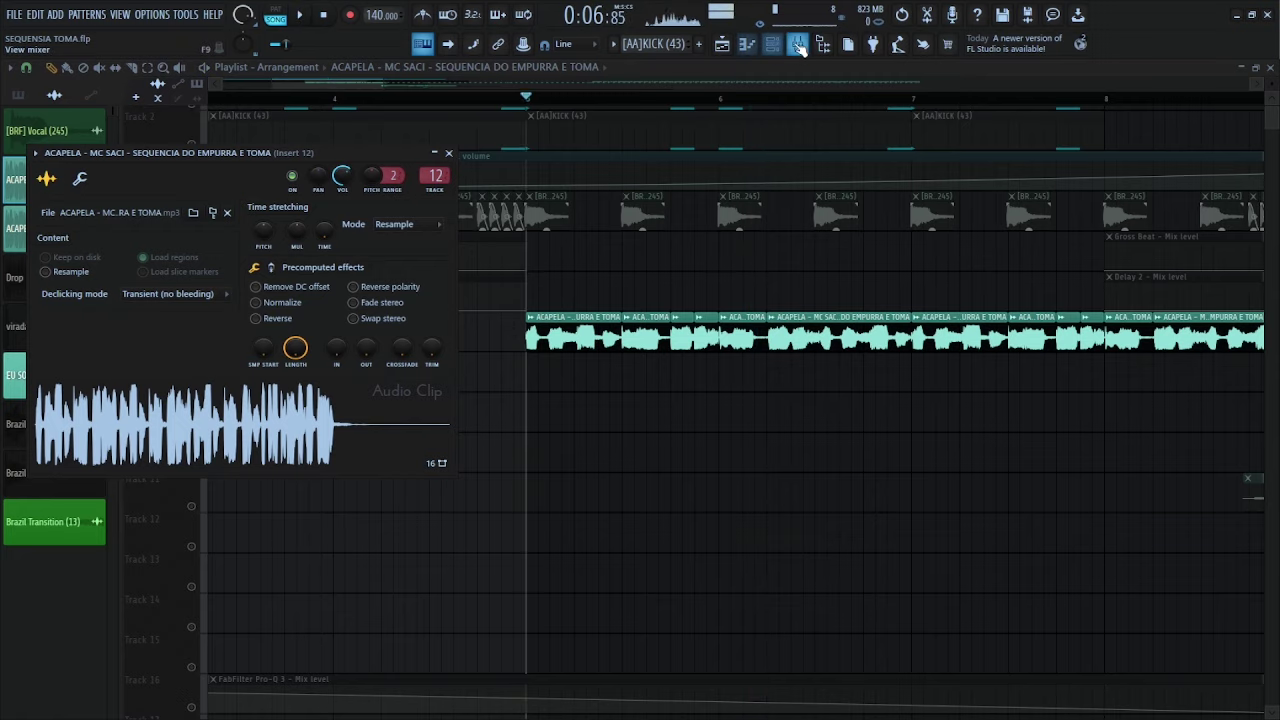
key(F9)
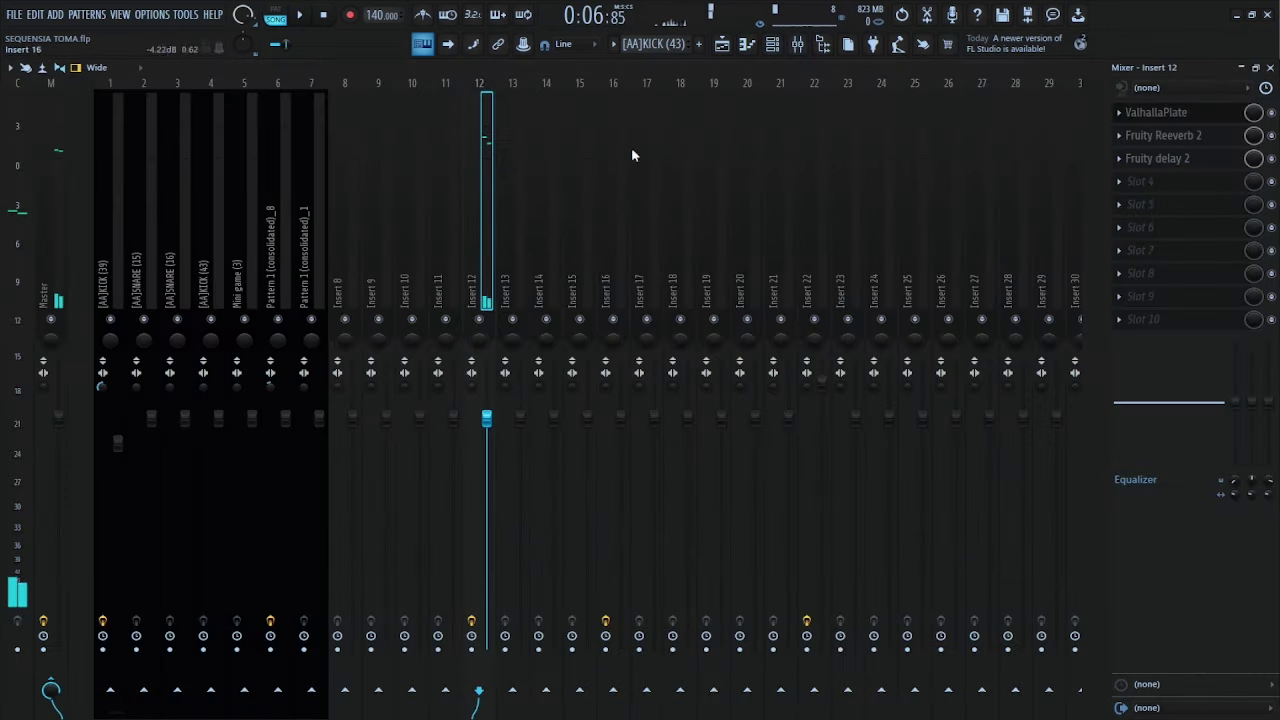
click(1181, 116)
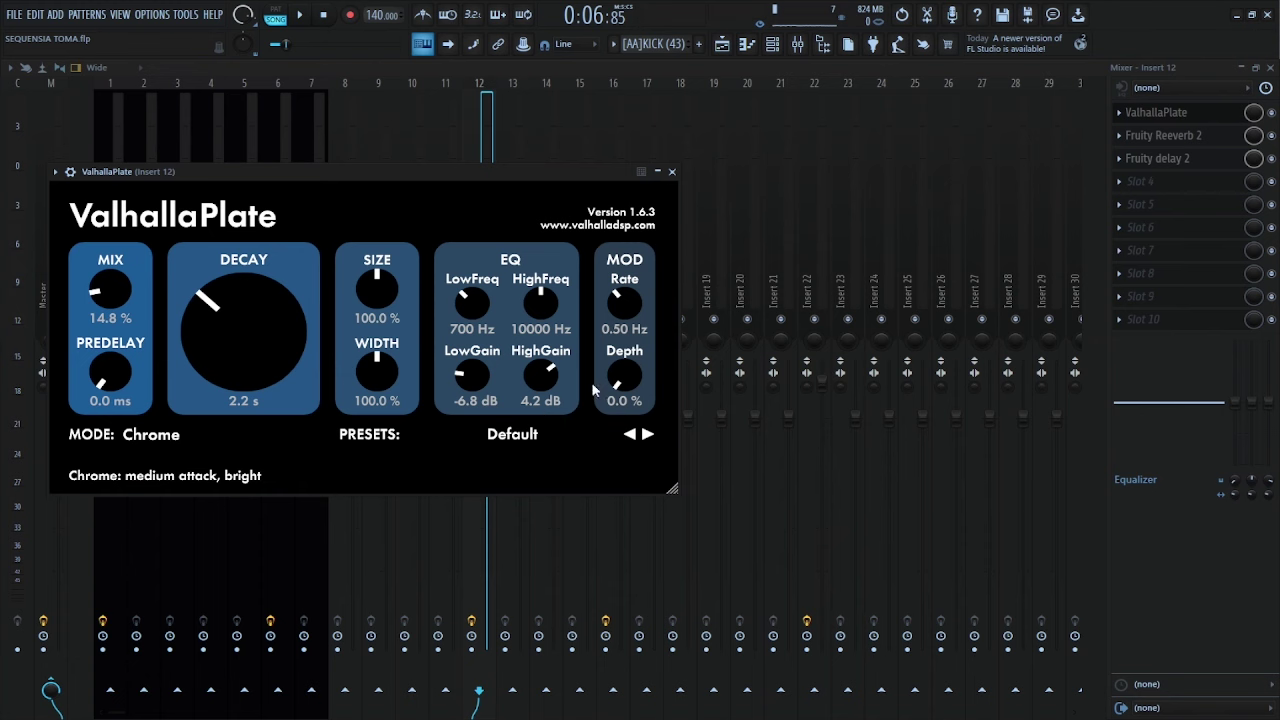
click(671, 173)
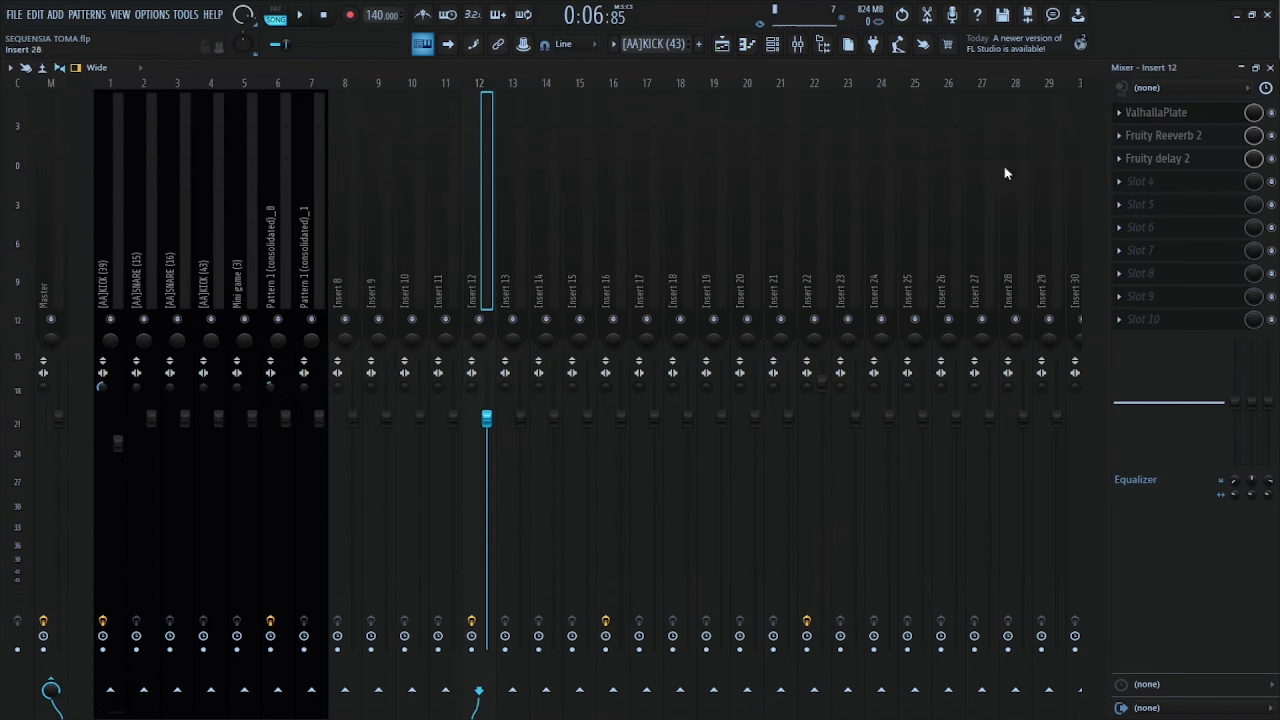
Step: Inspect the Fruity Reeverb 2 and Fruity delay 2 effects on mixer Insert 12
click(1203, 143)
click(1206, 163)
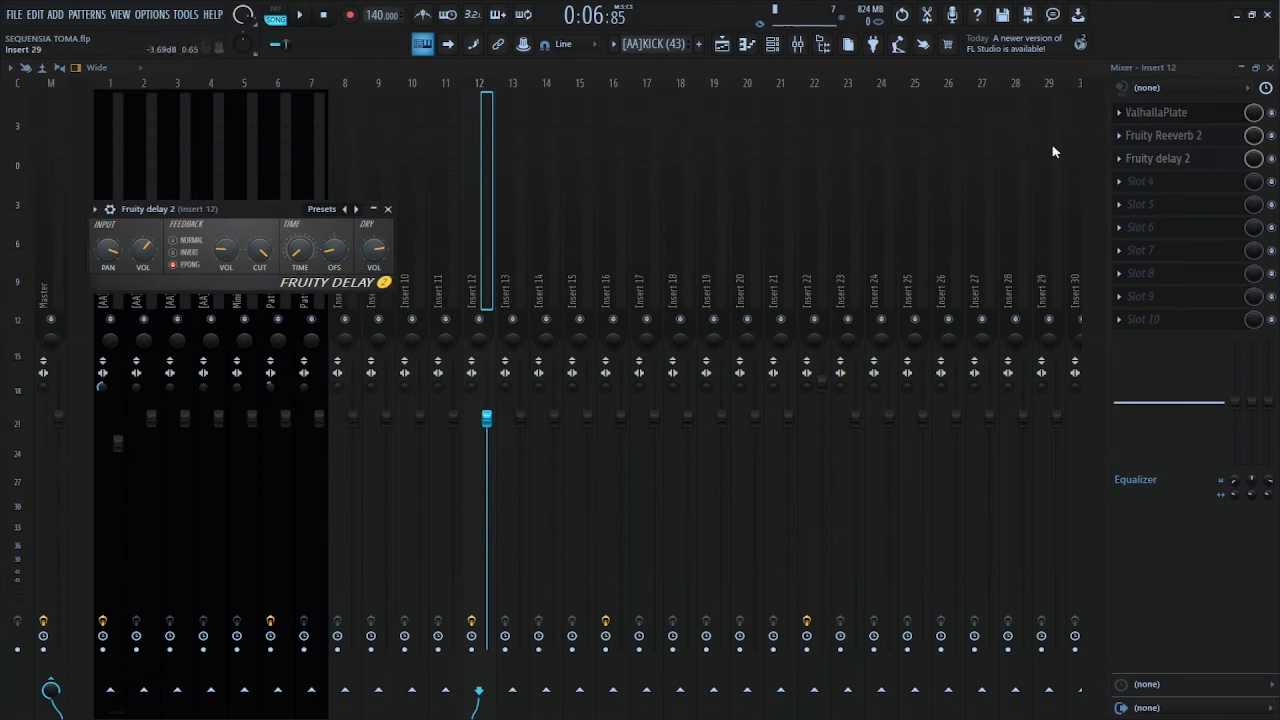
click(388, 209)
Step: Return to the playlist and play the soloed acapella on Track 7 from bar 5 towards bar 11
click(722, 44)
key(space)
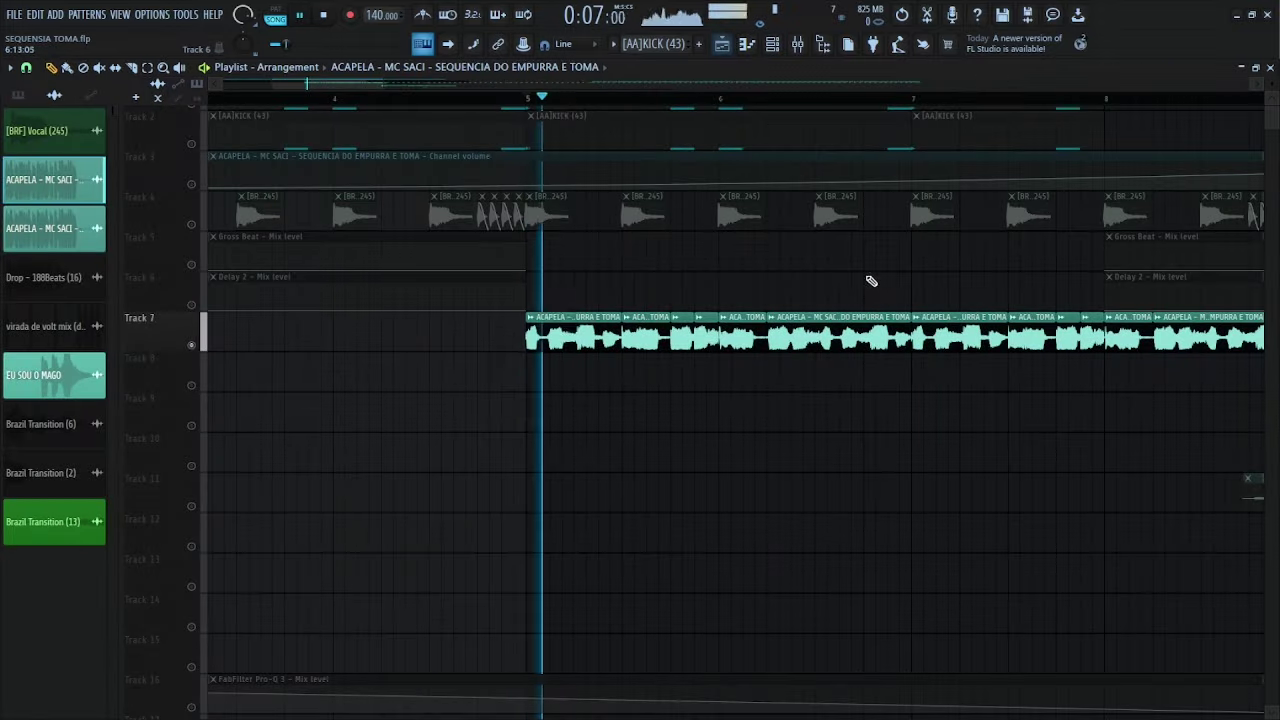
scroll(994, 277, up, 2)
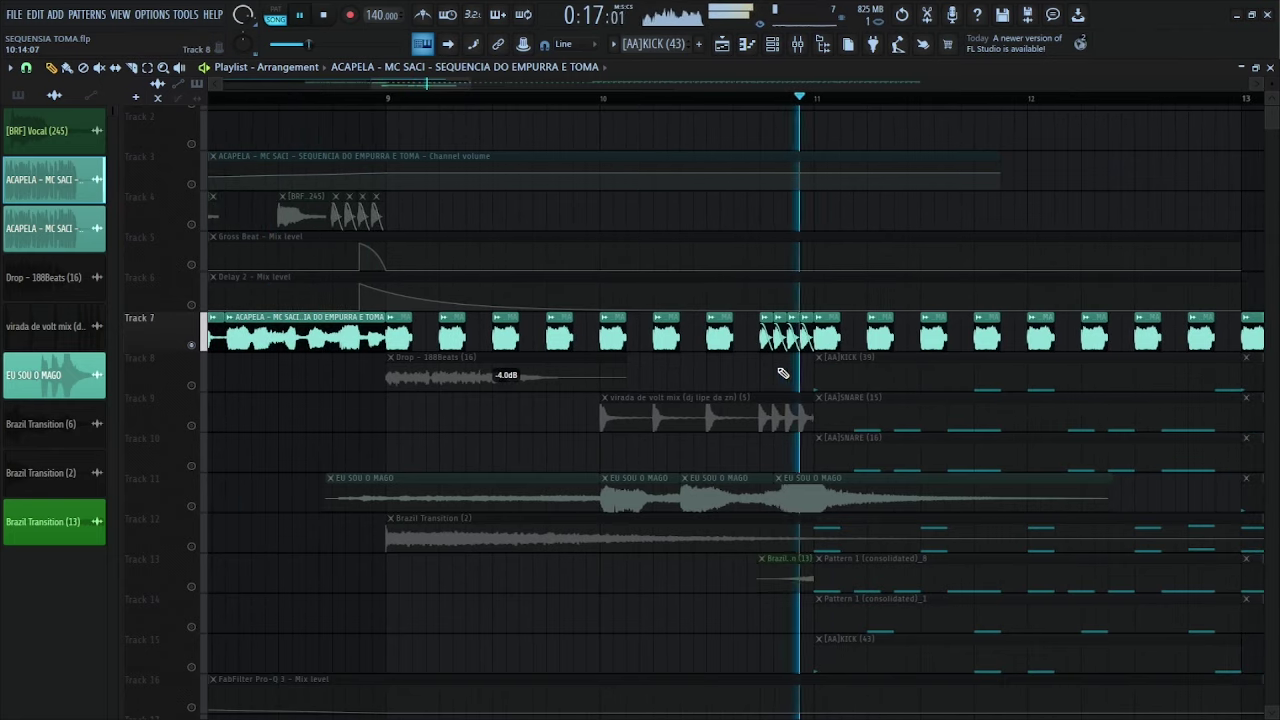
key(space)
Step: Audition the Drop - 188Beats (16) clip on Track 8 and the virada de volt mix clip on Track 9, each soloed
right_click(191, 386)
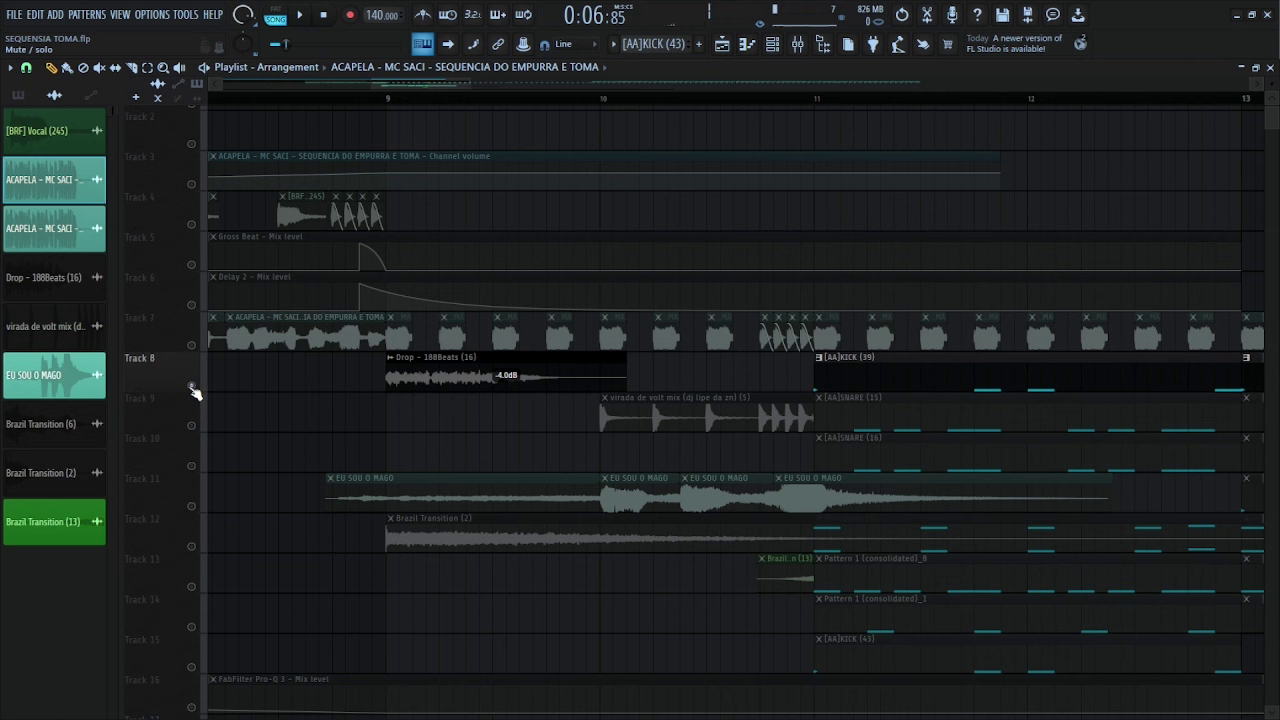
click(388, 98)
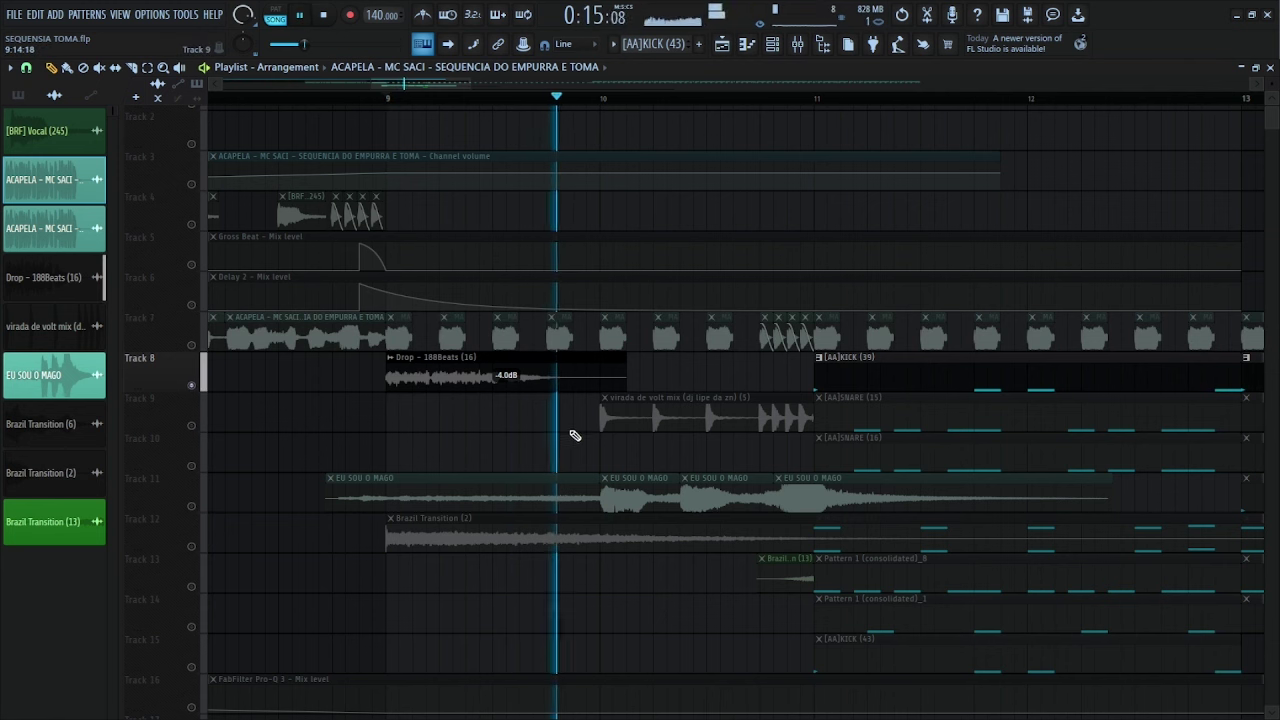
right_click(191, 425)
key(ctrl+space)
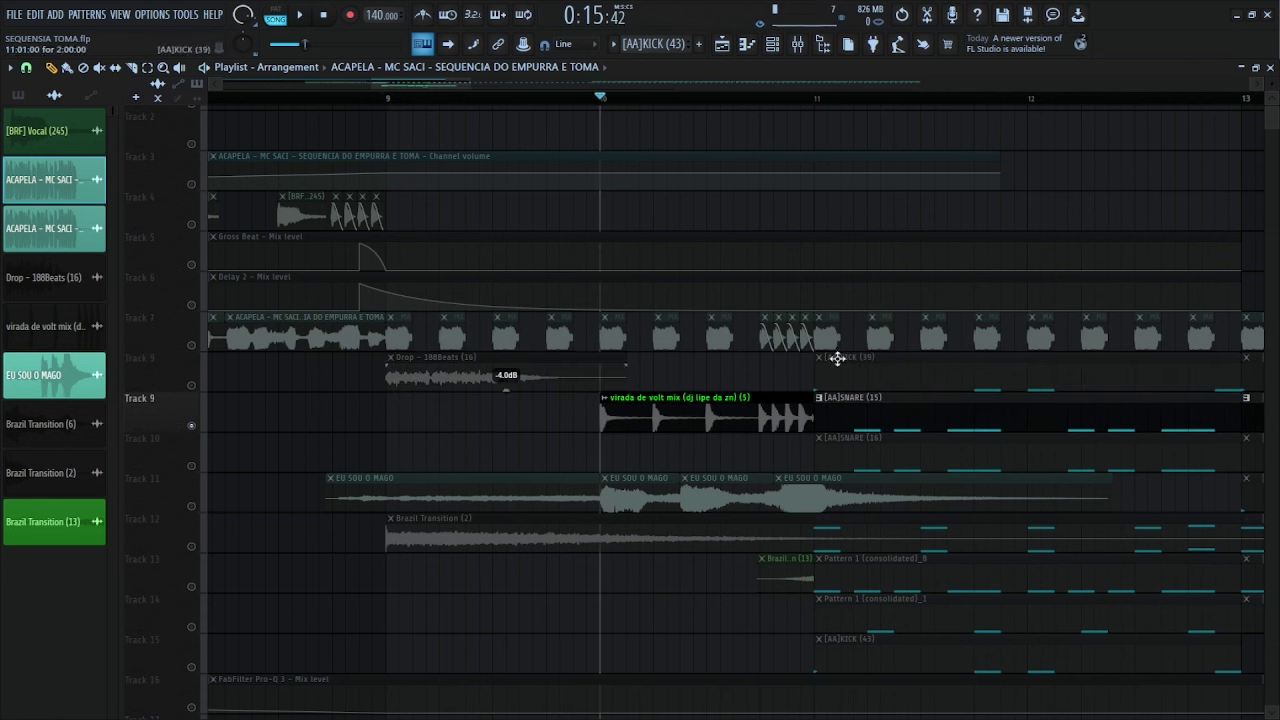
scroll(734, 437, up, 3)
key(ctrl+space)
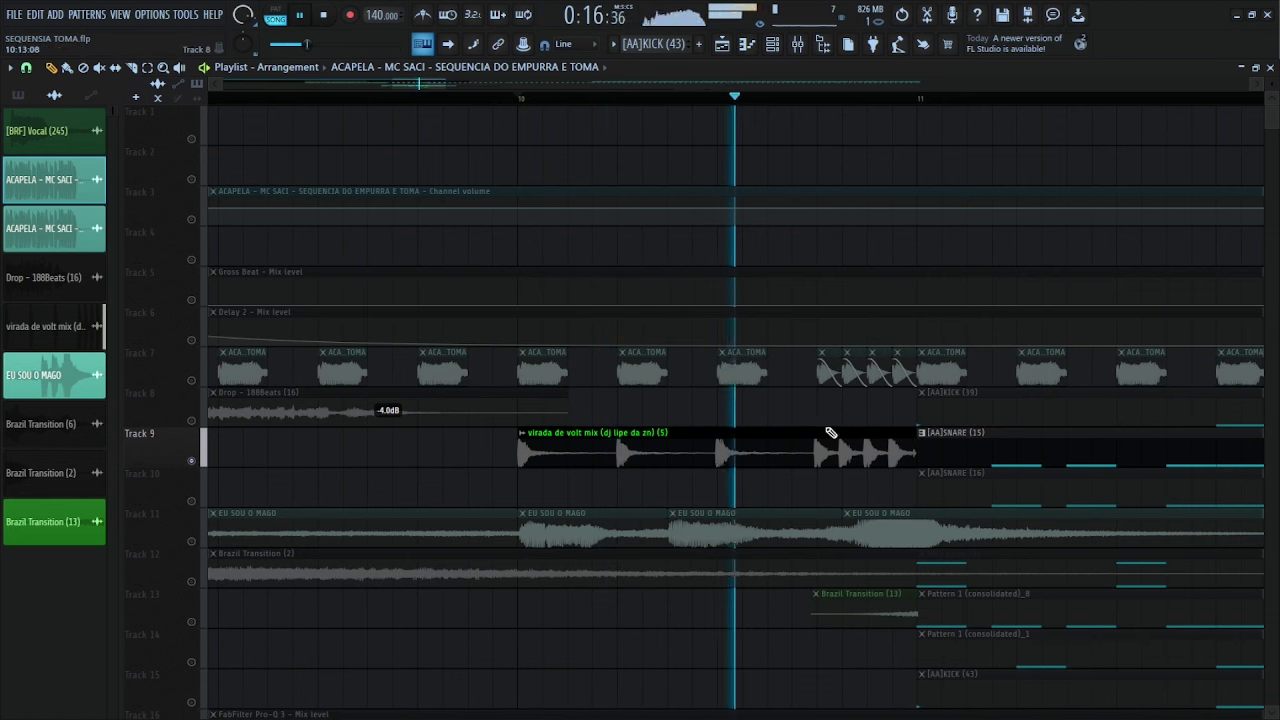
scroll(830, 432, down, 4)
key(space)
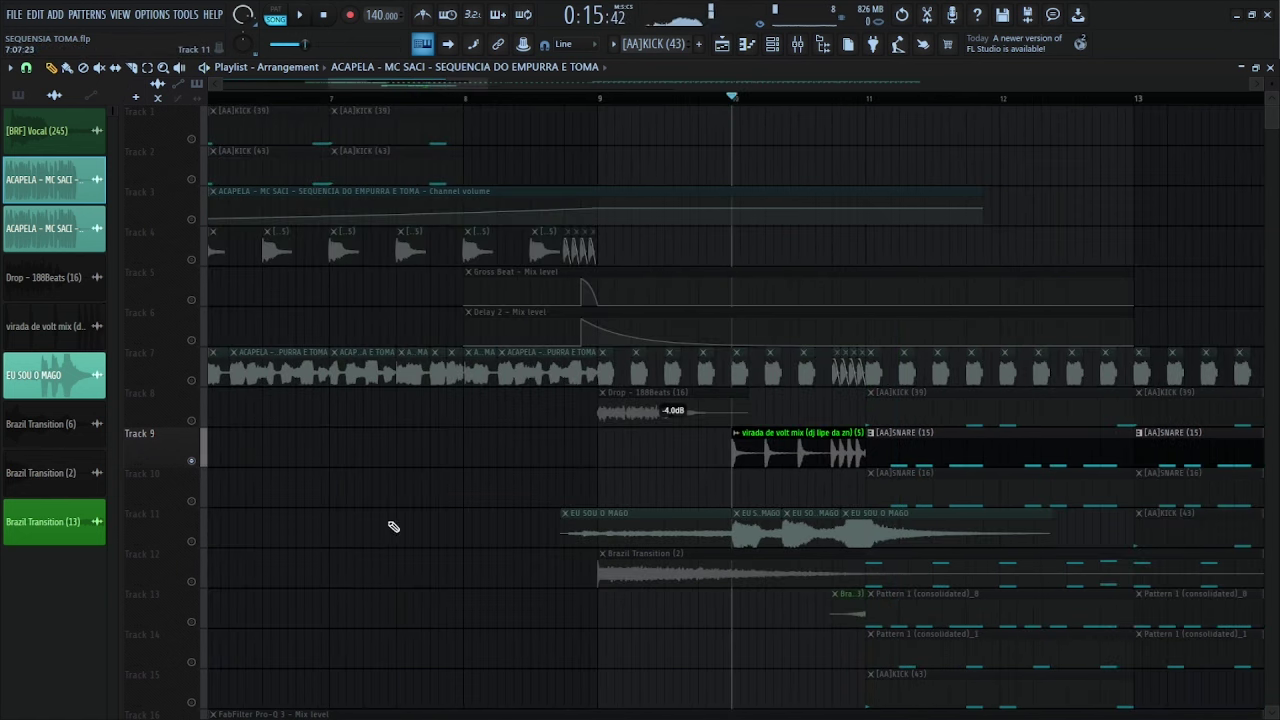
Step: Solo Track 11 and play the EU SOU O MAGO clips from just before bar 9
right_click(191, 541)
click(588, 100)
key(space)
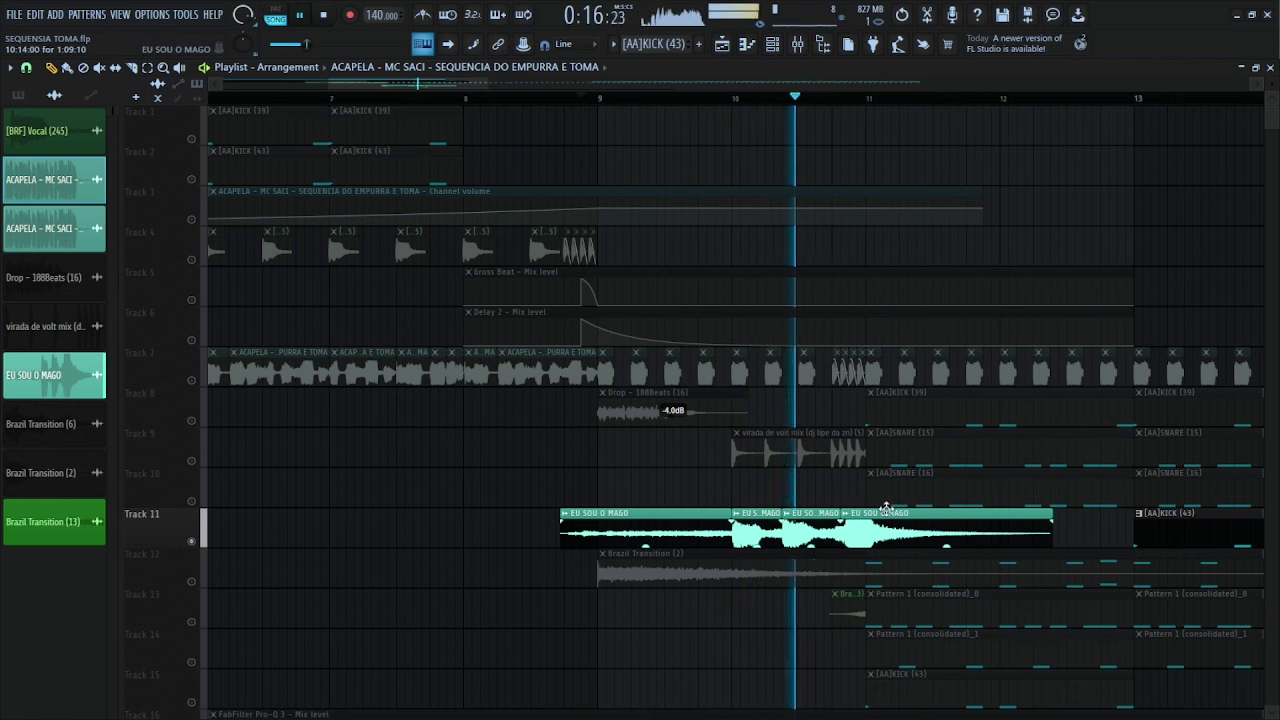
scroll(991, 551, up, 3)
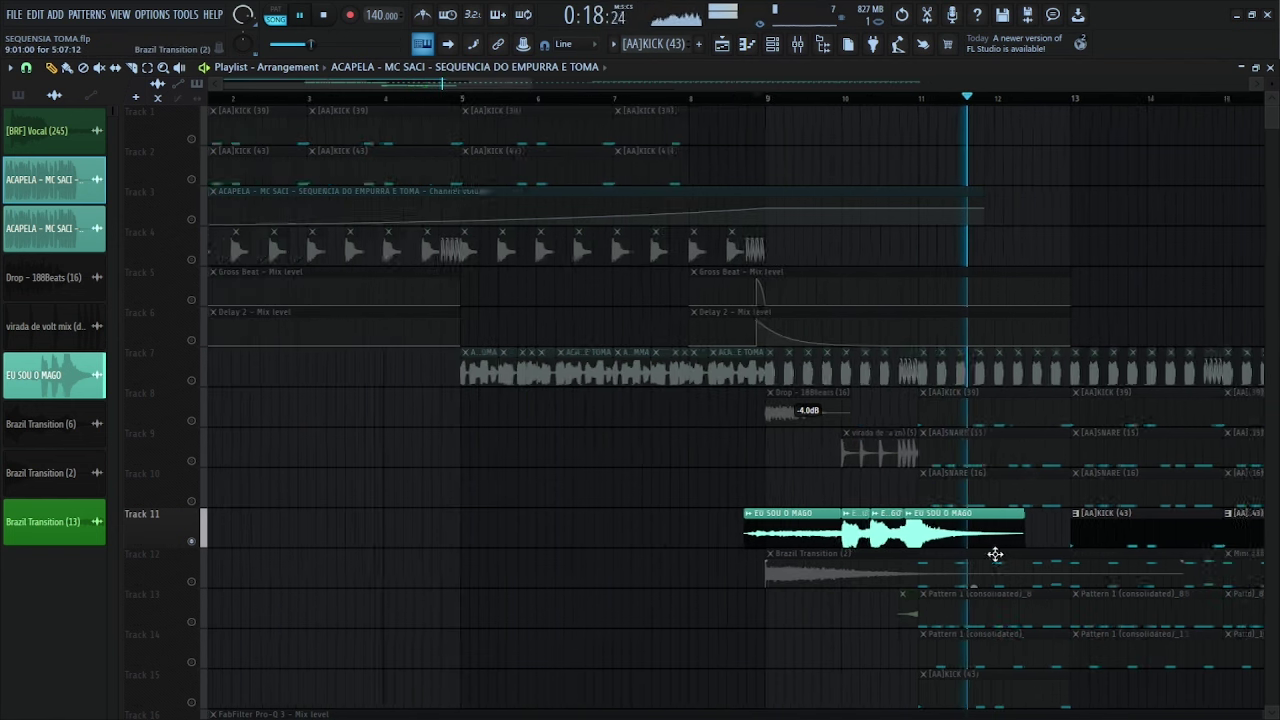
key(space)
Step: Audition the Brazil Transition (2) clip on Track 12 and the Brazil Transition (13) clip on Track 13, each soloed
click(193, 582)
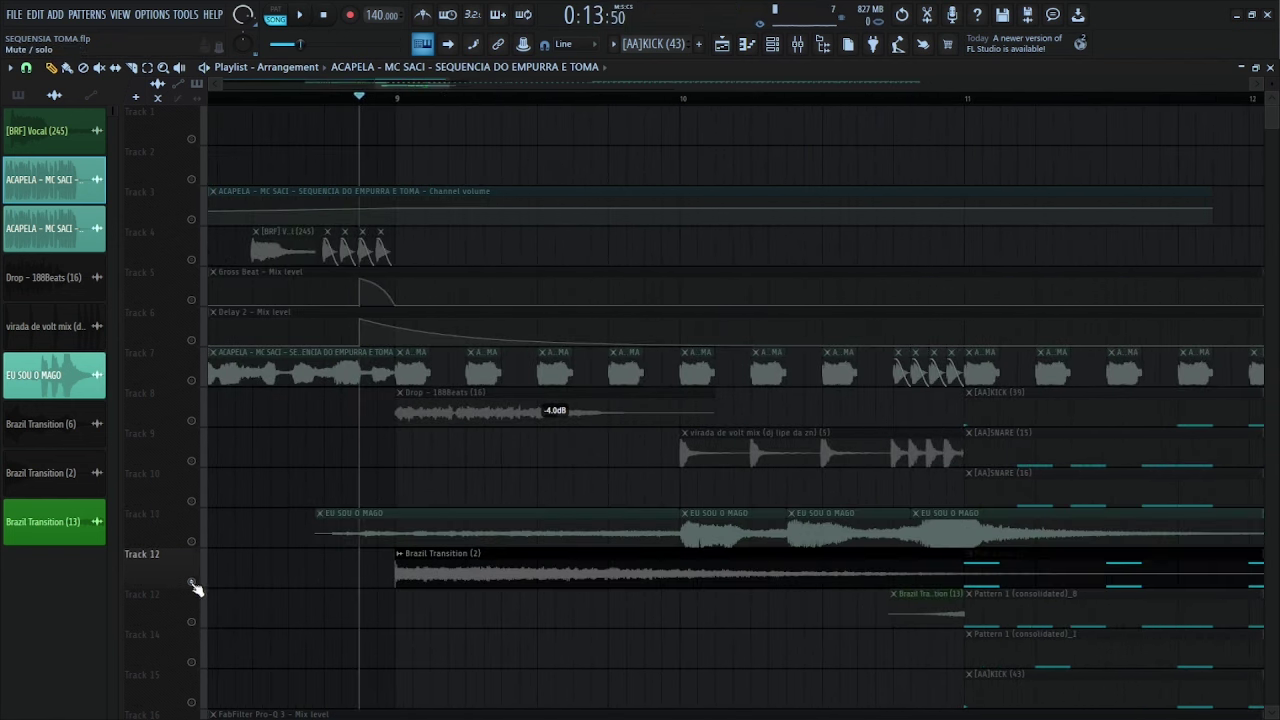
key(space)
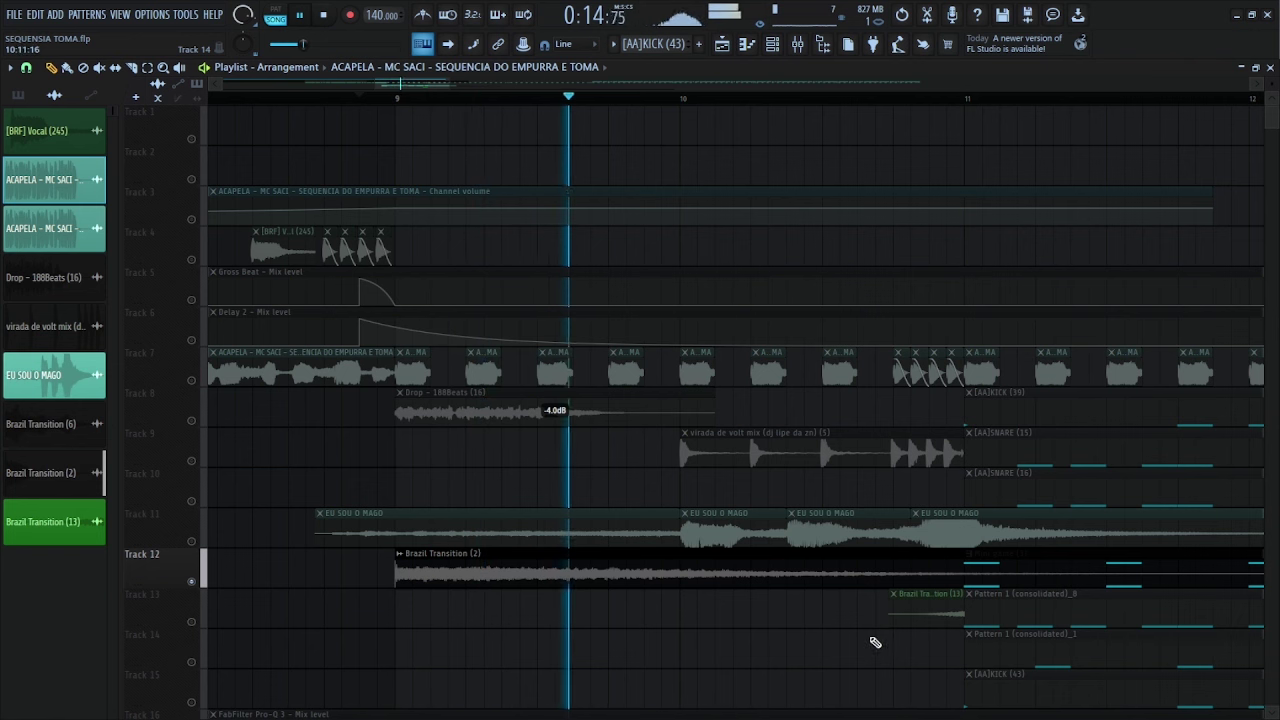
click(192, 621)
key(space)
click(895, 100)
key(space)
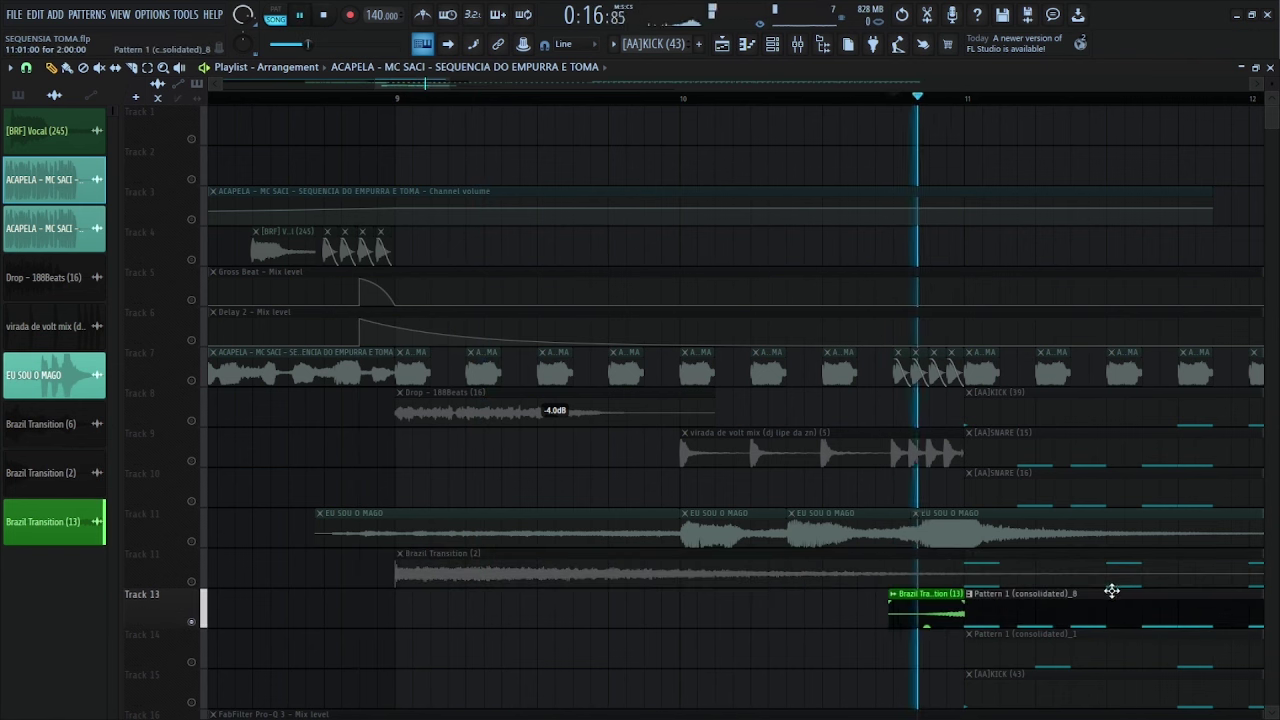
key(space)
Step: Examine the arrangement from the intro through the drop, including the acapella chops on Track 7 around bars 18 to 19
ctrl+scroll(1119, 585, down, 4)
ctrl+scroll(1121, 565, down, 2)
scroll(1110, 470, down, 5)
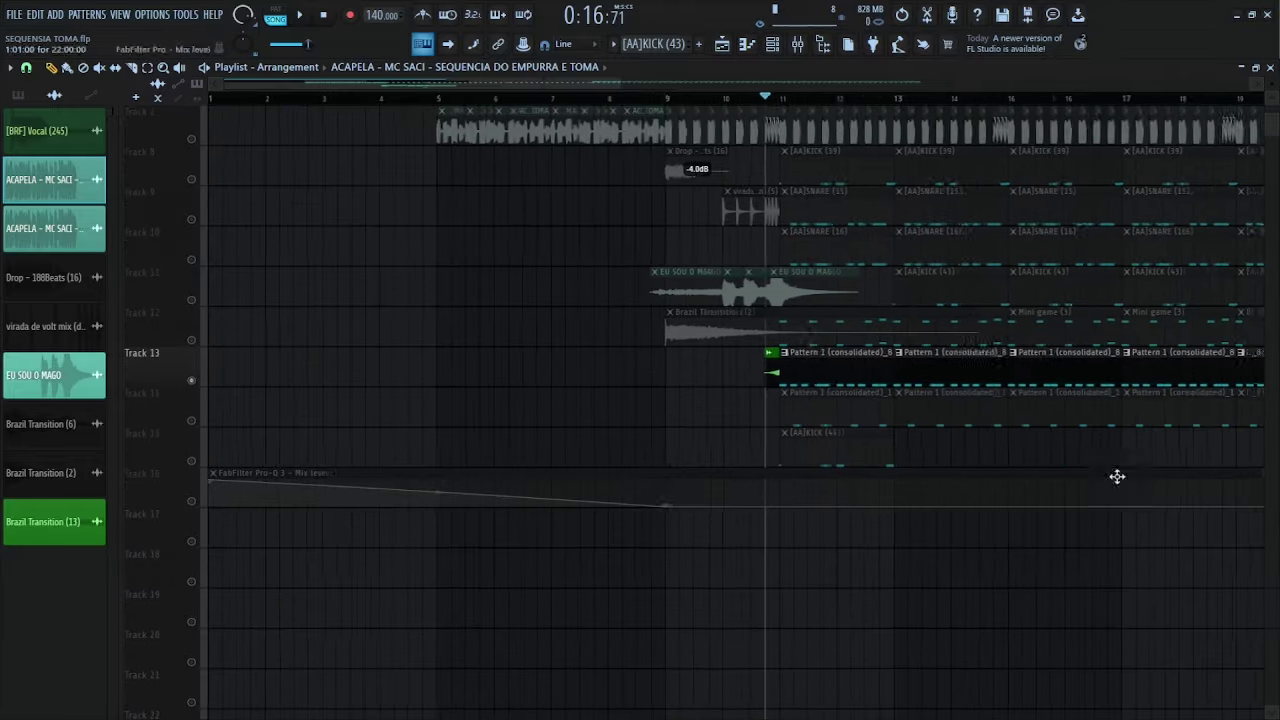
scroll(1040, 360, up, 4)
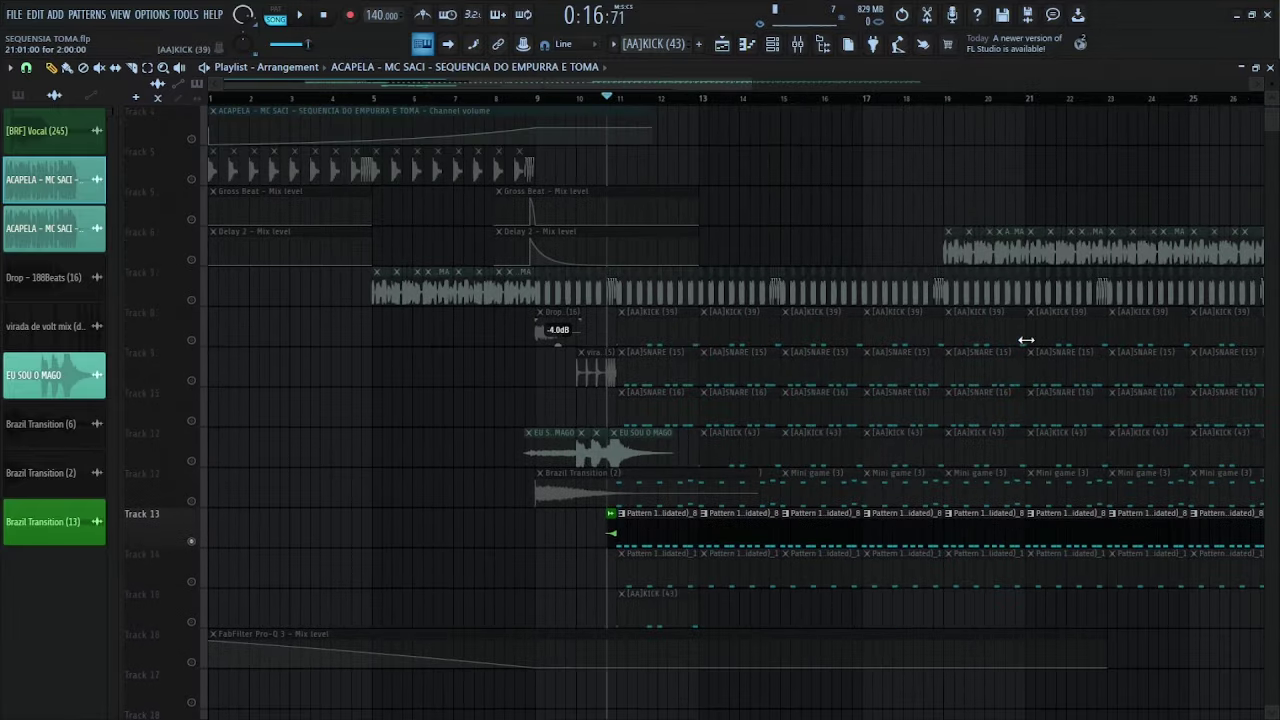
ctrl+scroll(971, 277, up, 4)
ctrl+scroll(800, 277, up, 2)
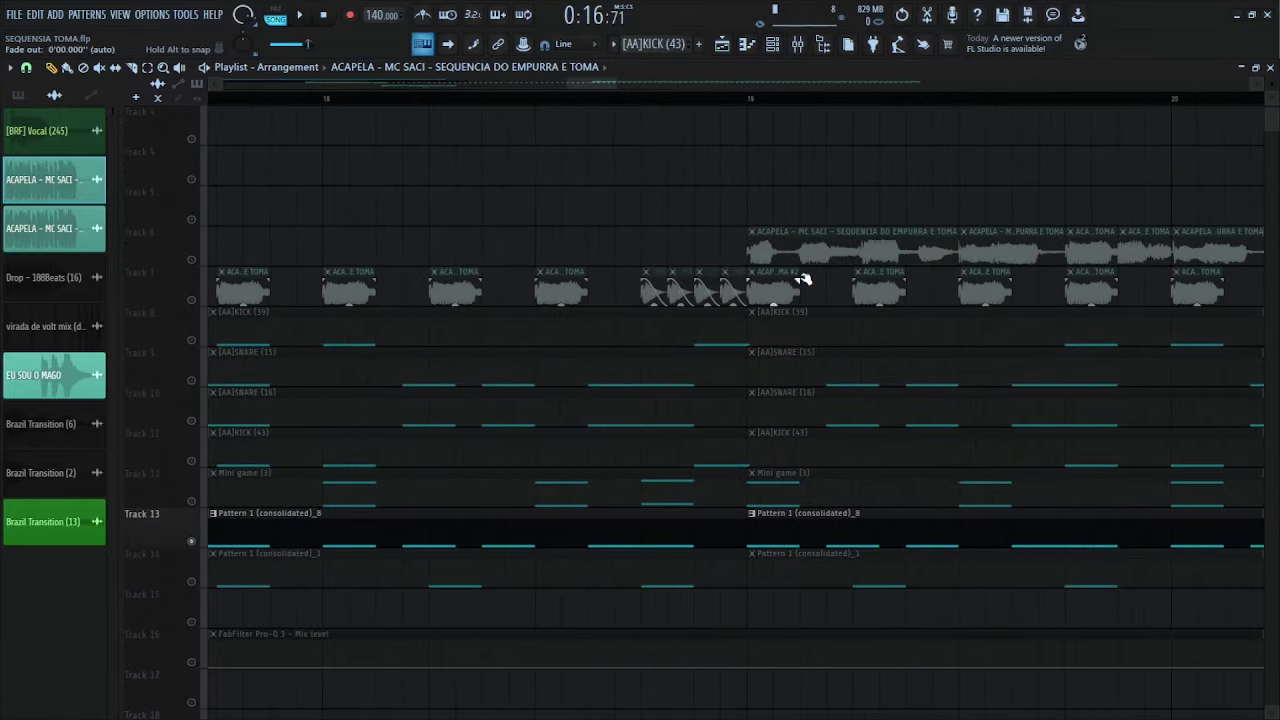
ctrl+scroll(560, 283, up, 2)
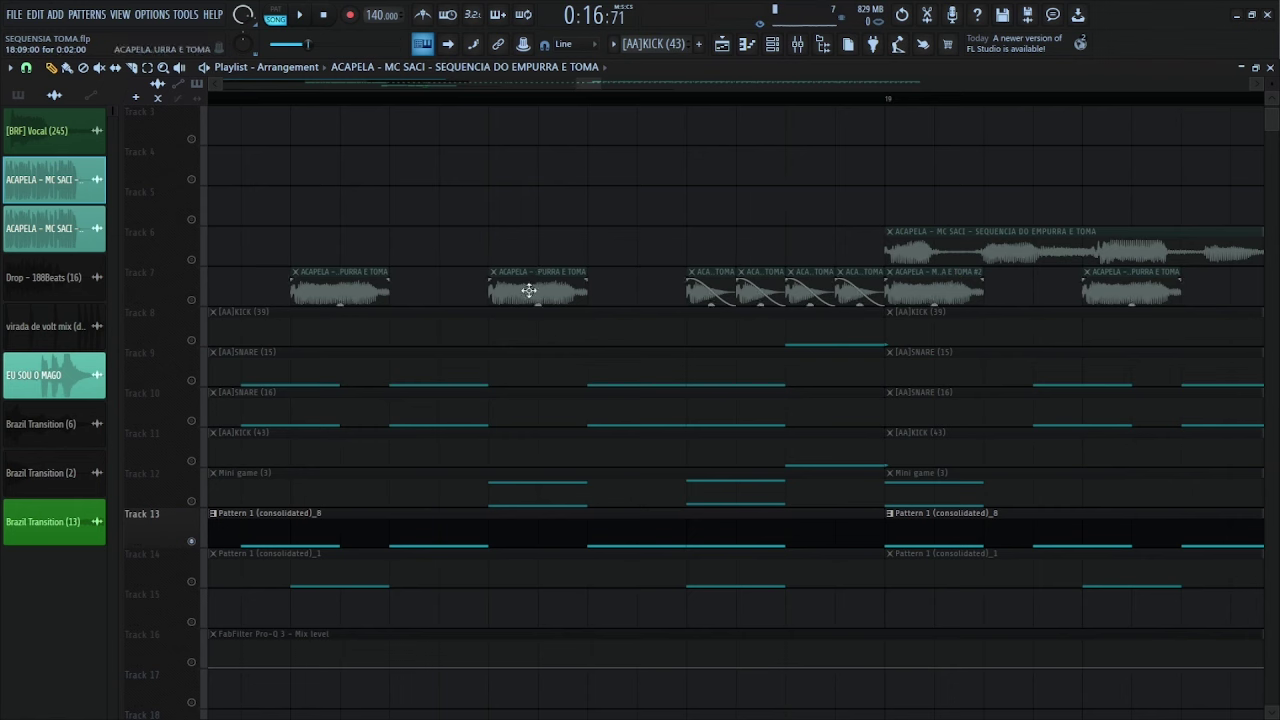
ctrl+scroll(1043, 240, down, 8)
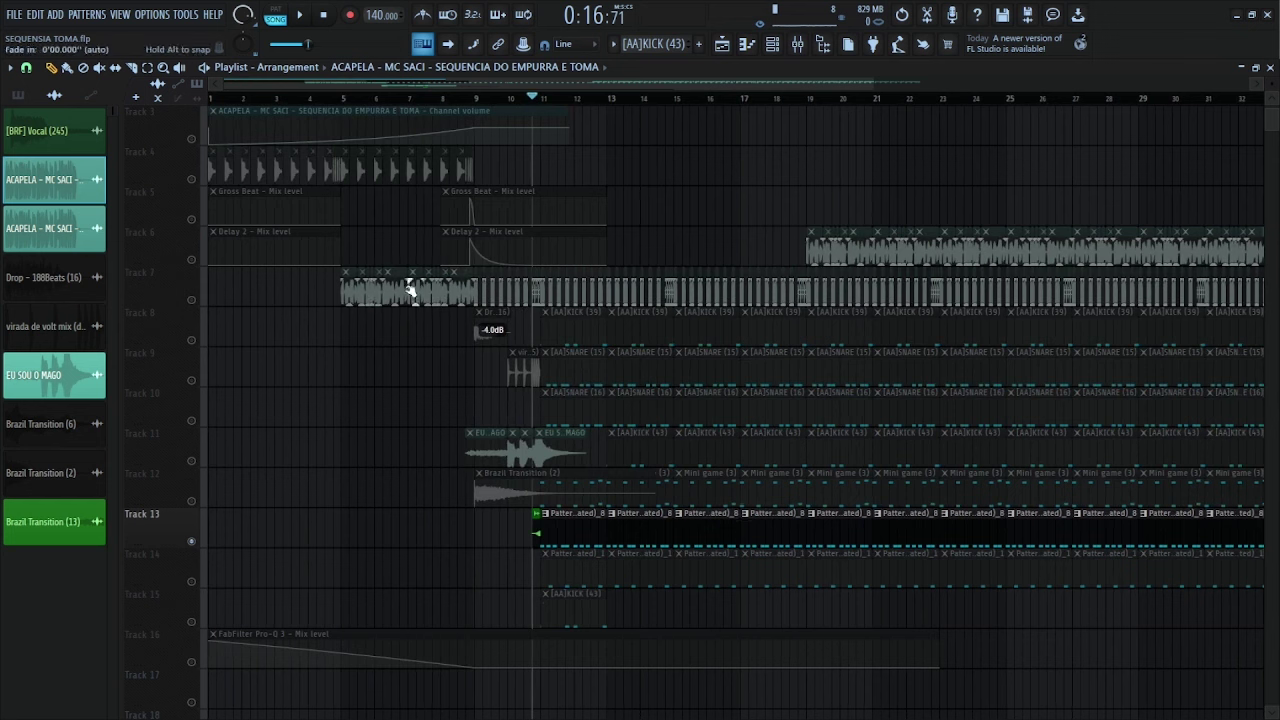
Step: Inspect the FabFilter Pro-Q 3 curve on the Pattern 1 (consolidated)_8 mixer insert and close the plugin
key(F9)
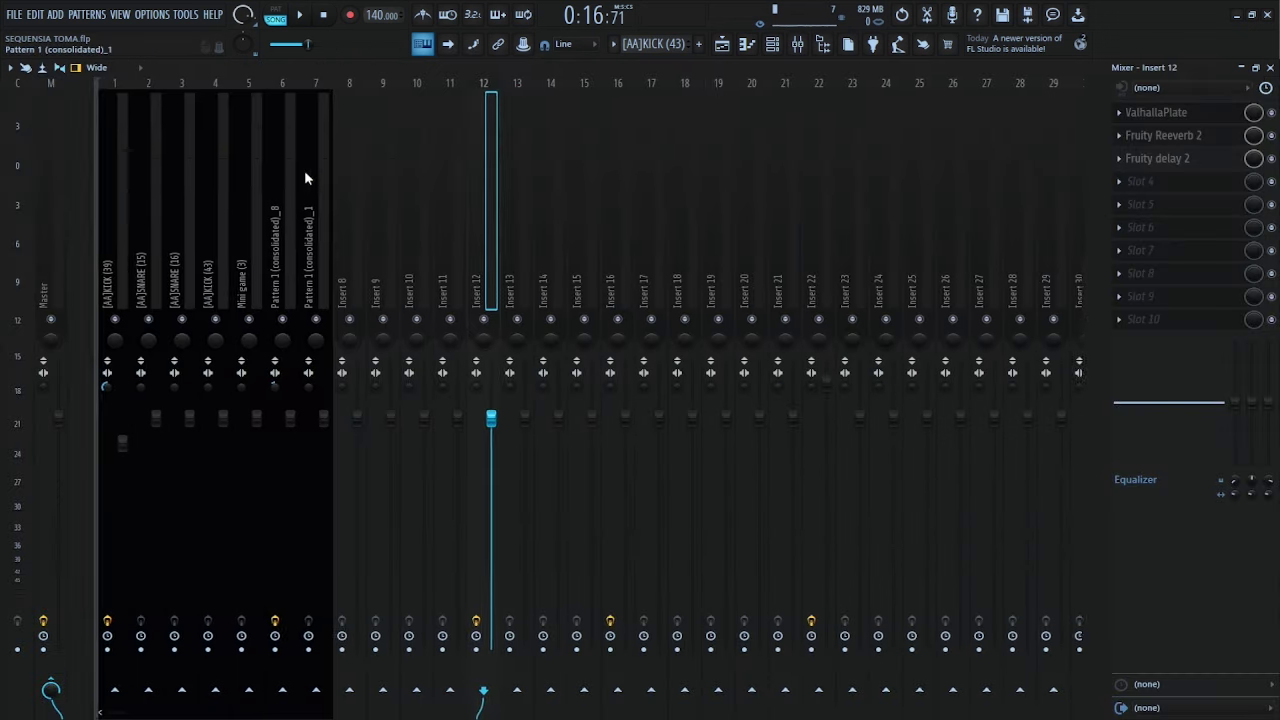
click(304, 170)
click(280, 175)
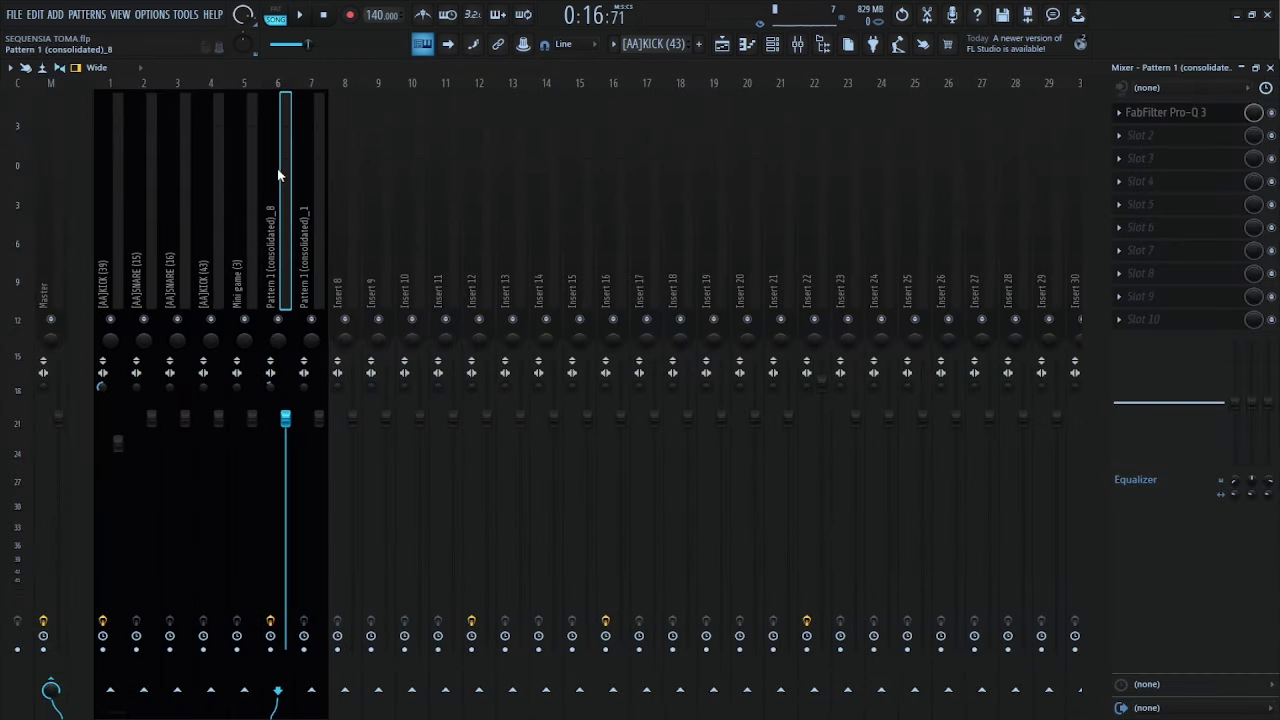
click(1201, 122)
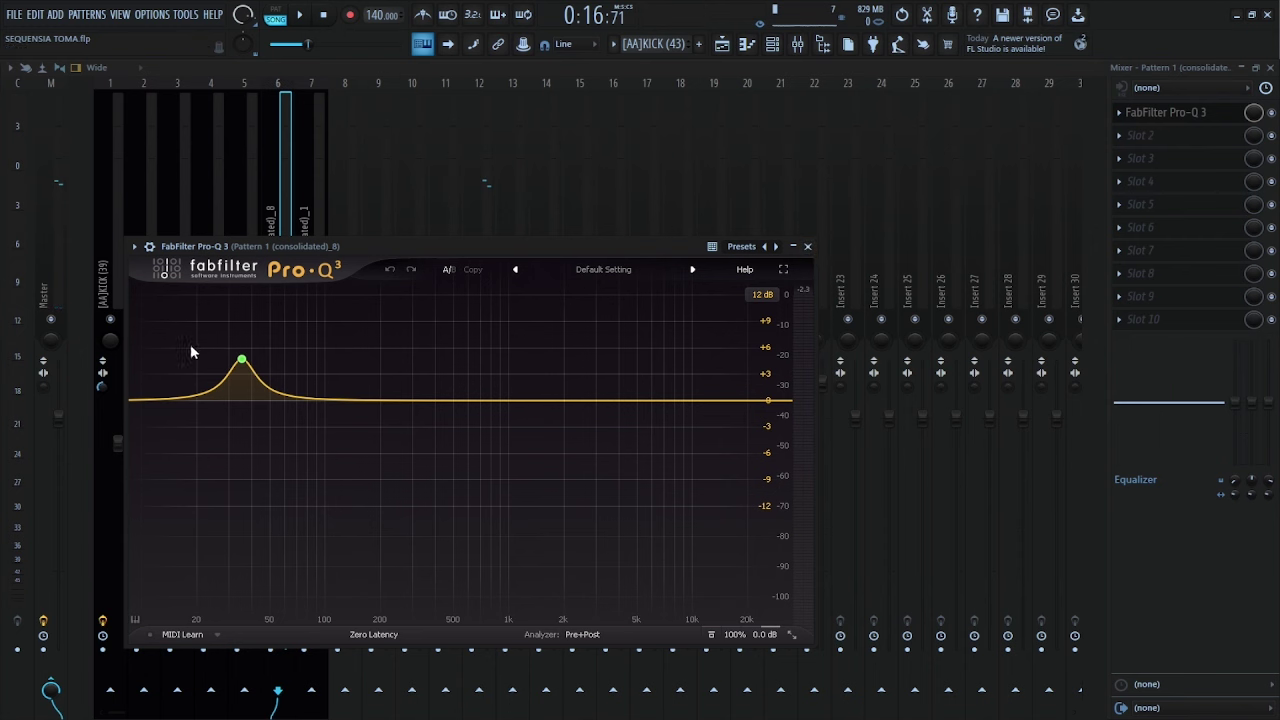
click(812, 247)
Step: Inspect the FabFilter Pro-Q 3 curve on the [AA]KICK (39) insert, close it, and show the Master effects chain
click(118, 205)
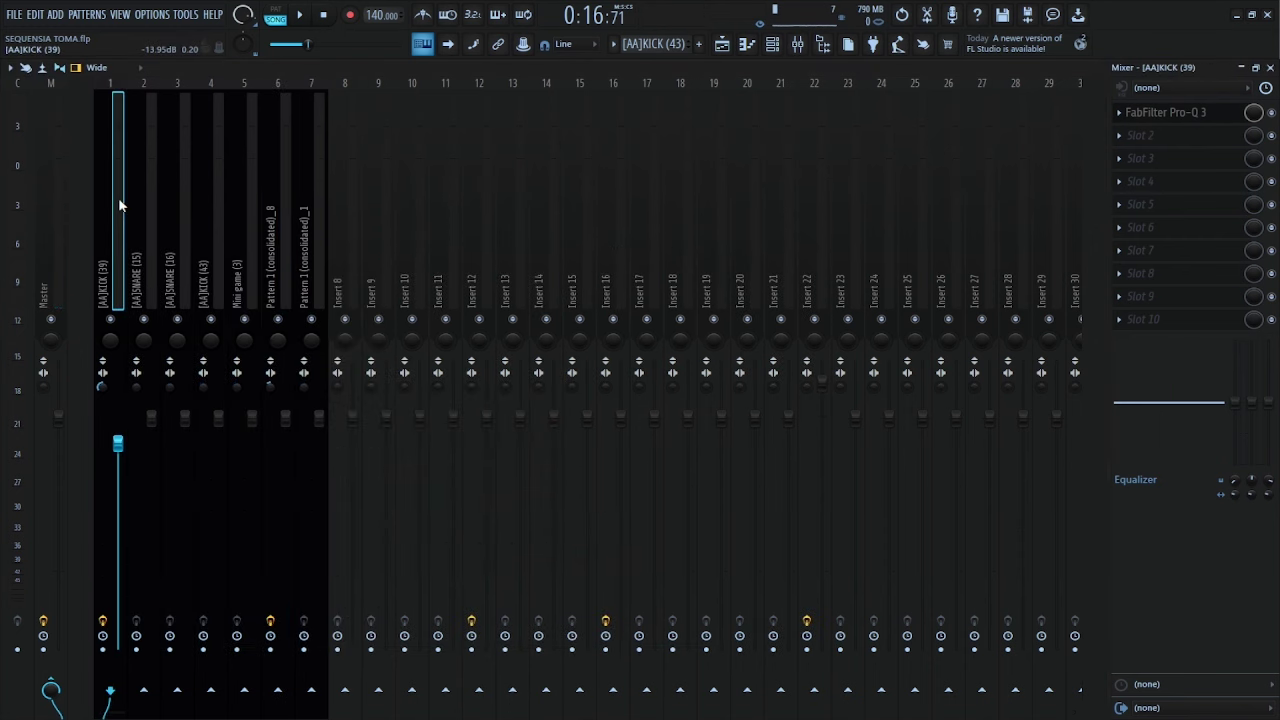
click(1162, 116)
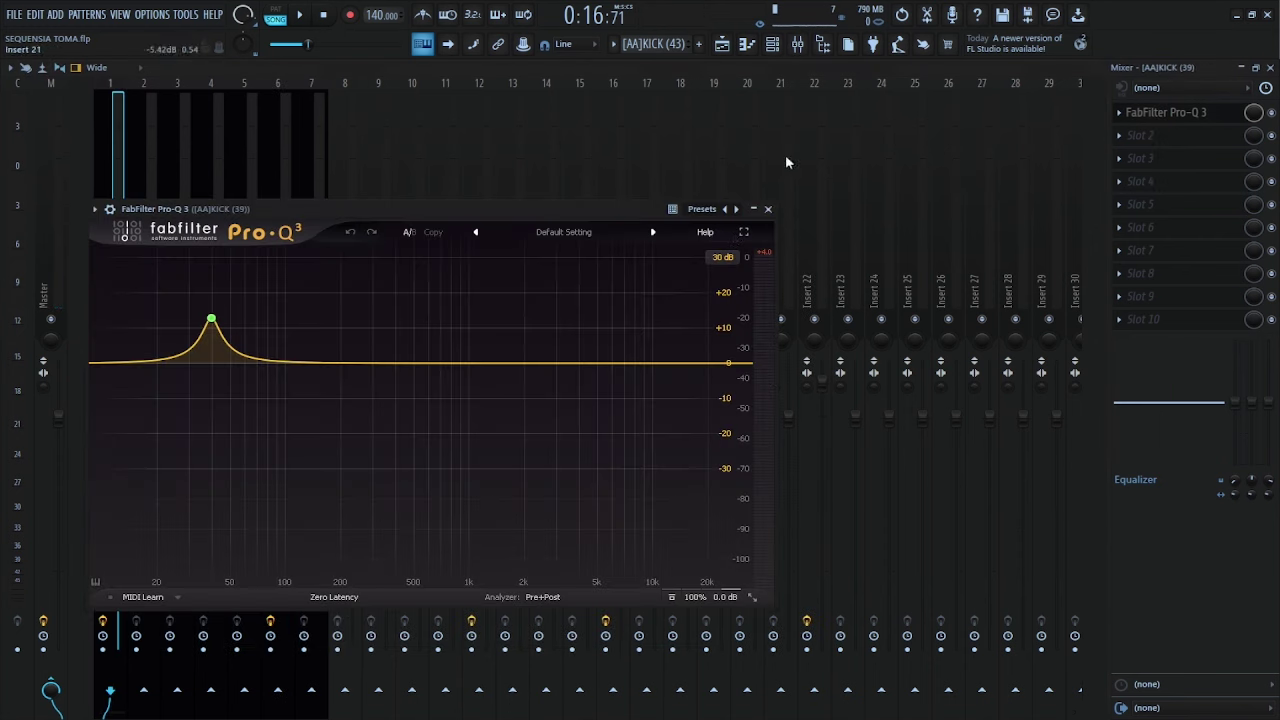
click(768, 209)
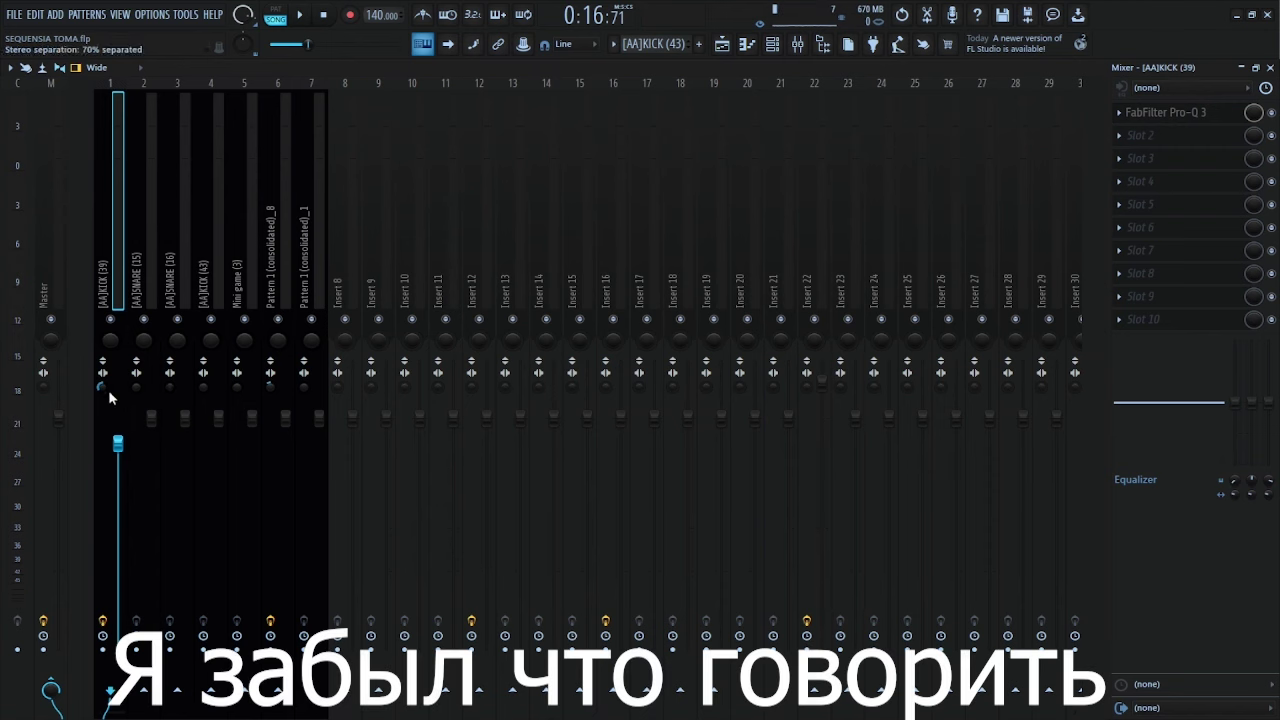
click(52, 258)
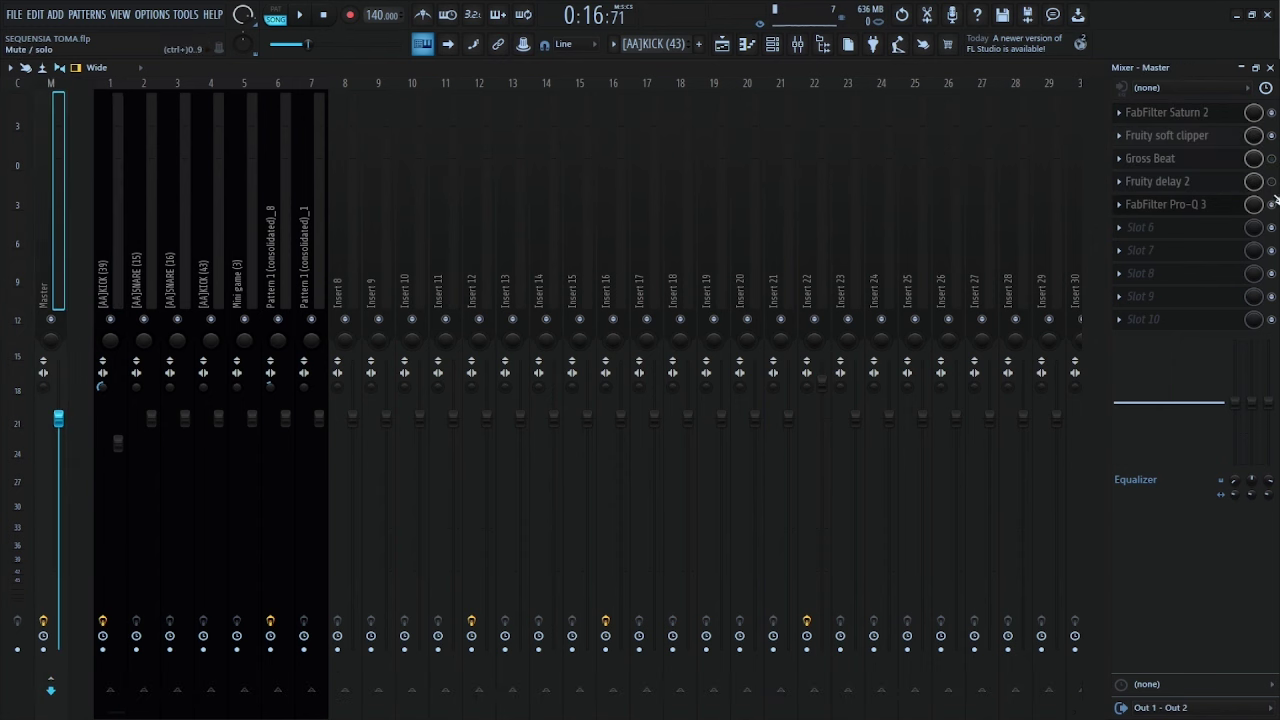
Step: Return to the playlist and play the full arrangement from the start with all tracks enabled
click(746, 46)
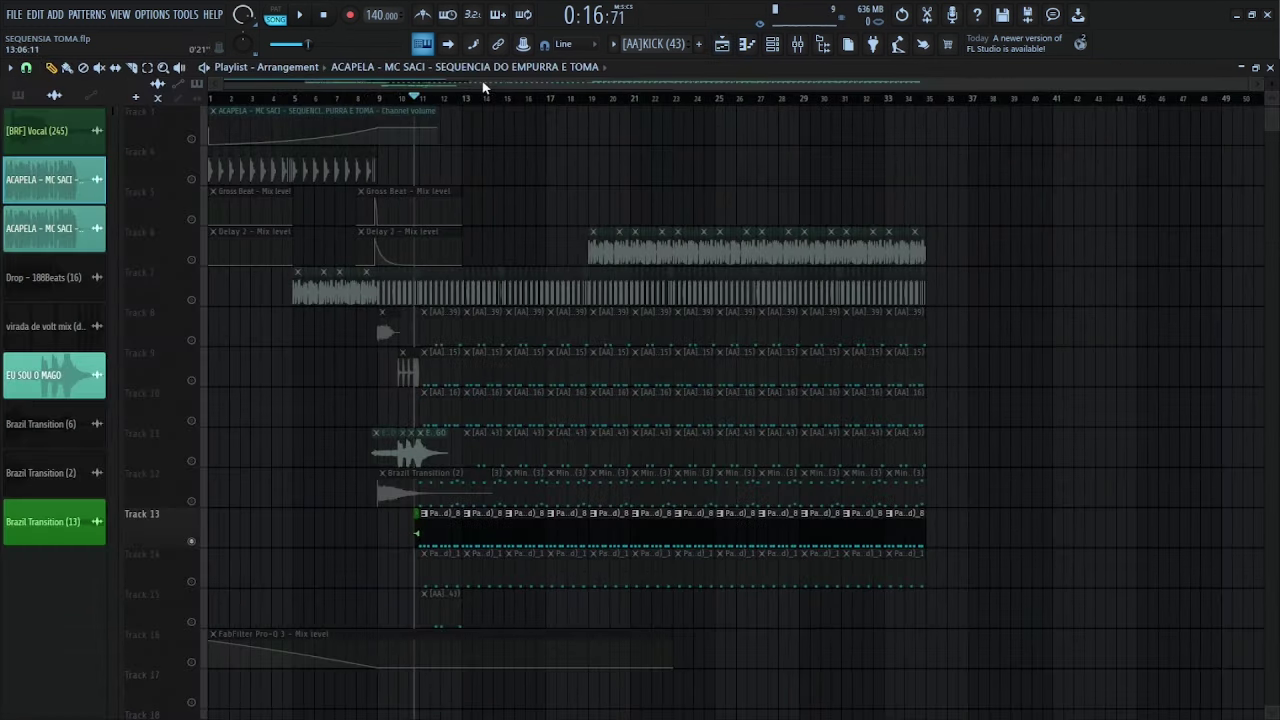
key(space)
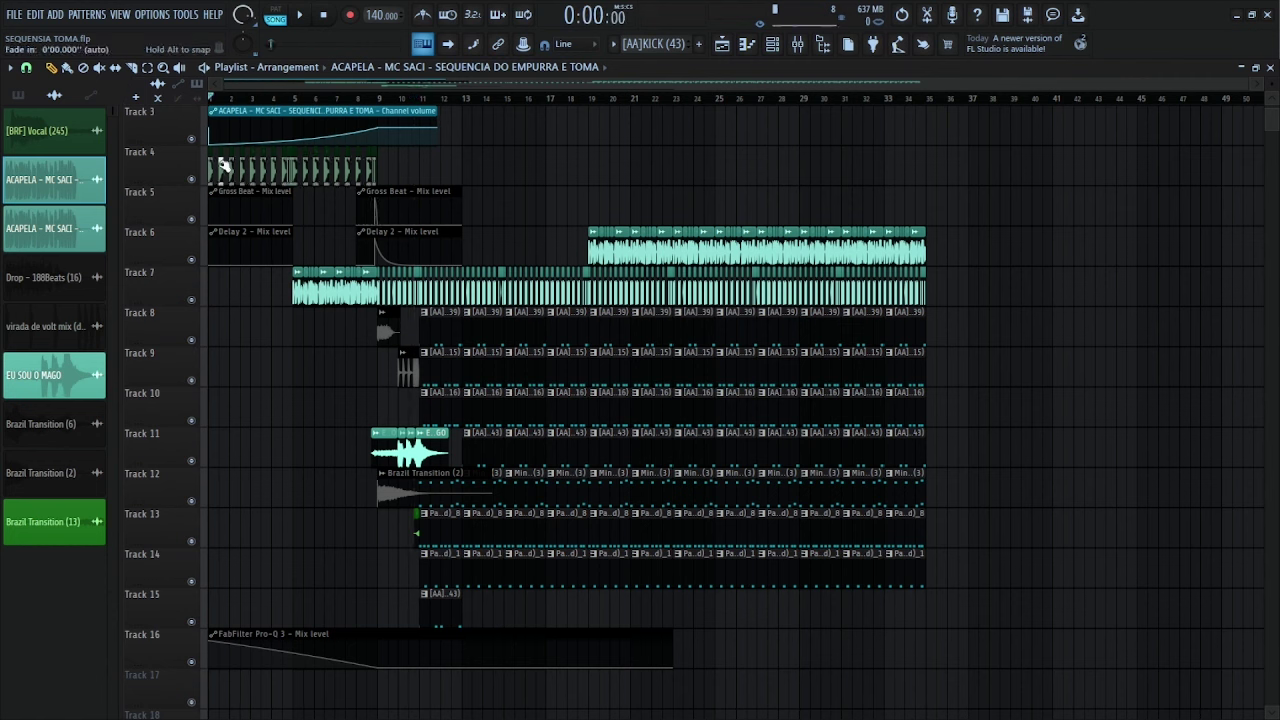